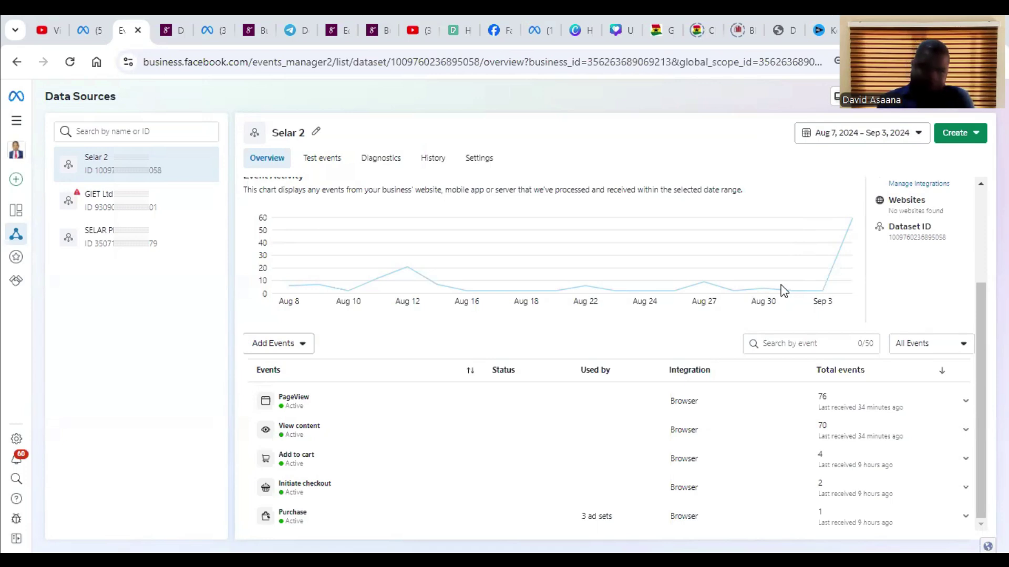
Look through the open Selar pages and examine the Achieving Your Greatest Dreams product page down to its purchase button.
mouse_move(87, 26)
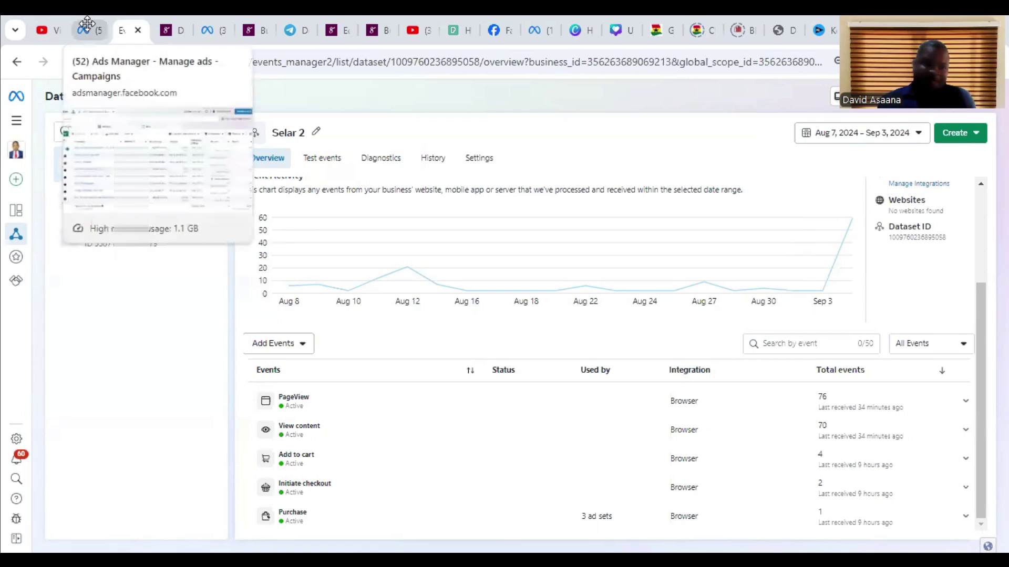
left_click(160, 29)
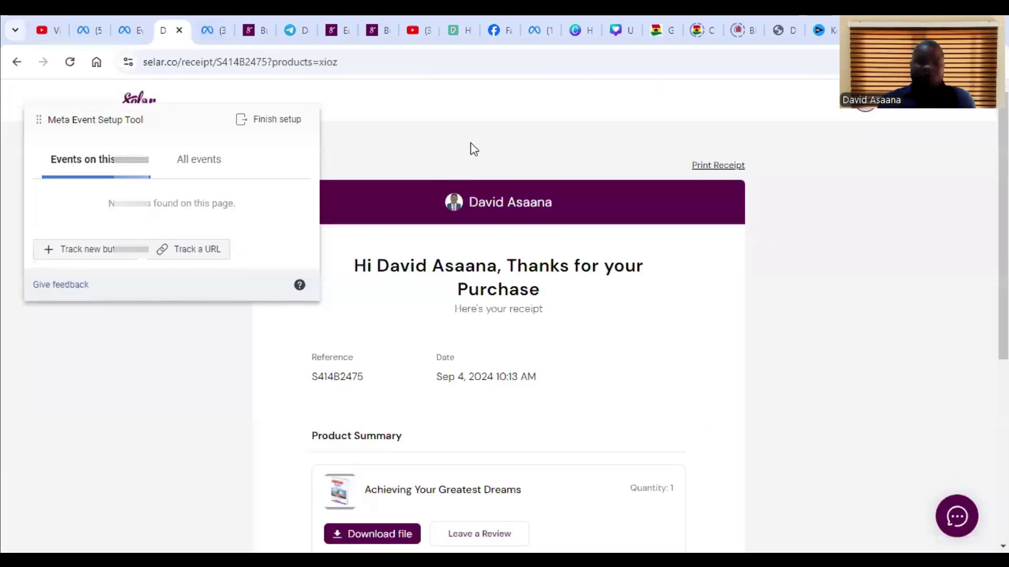
left_click(333, 16)
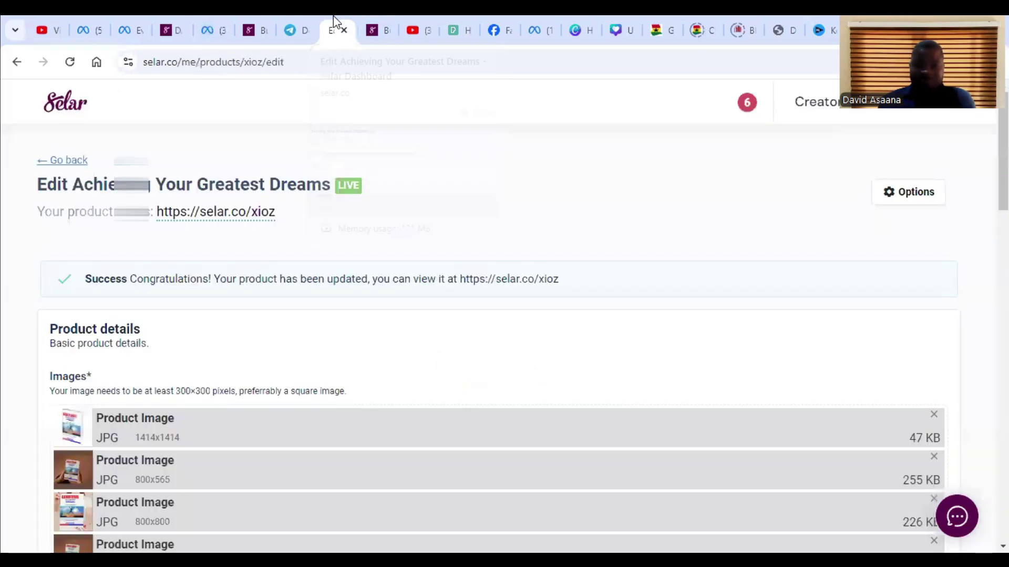
left_click(247, 16)
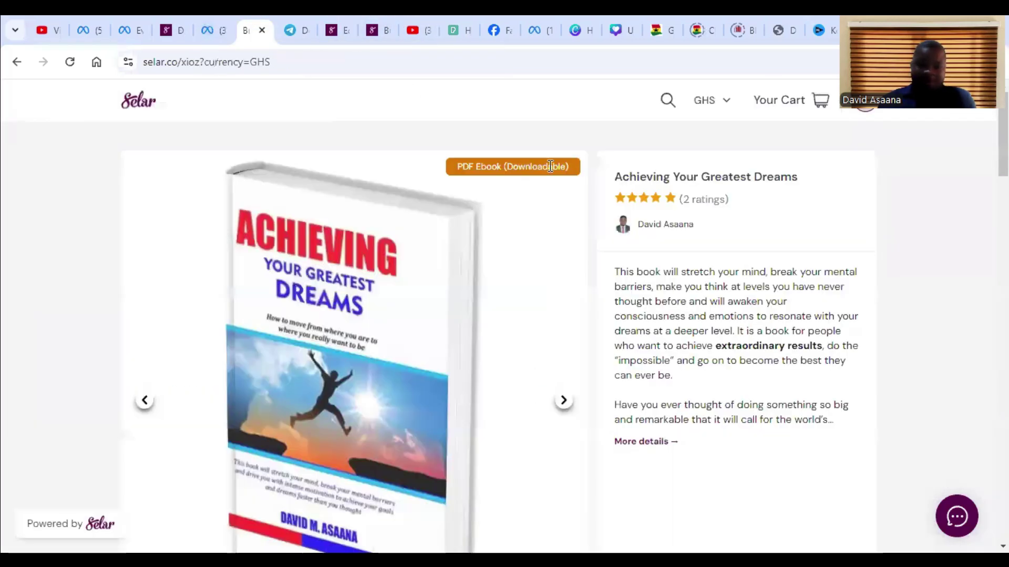
scroll(633, 273, "down", 10)
scroll(644, 273, "up", 10)
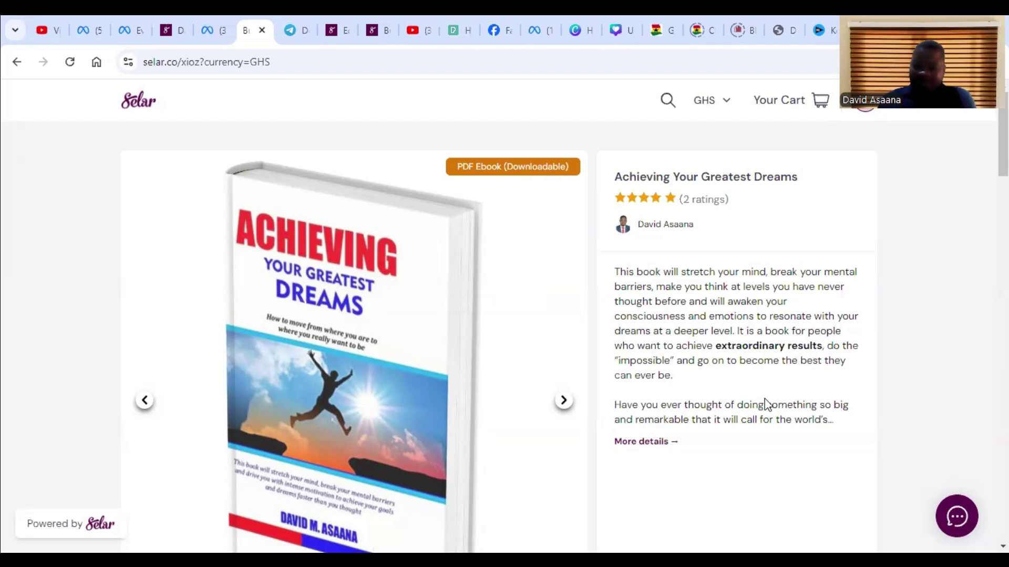
scroll(765, 408, "down", 4)
scroll(494, 220, "up", 4)
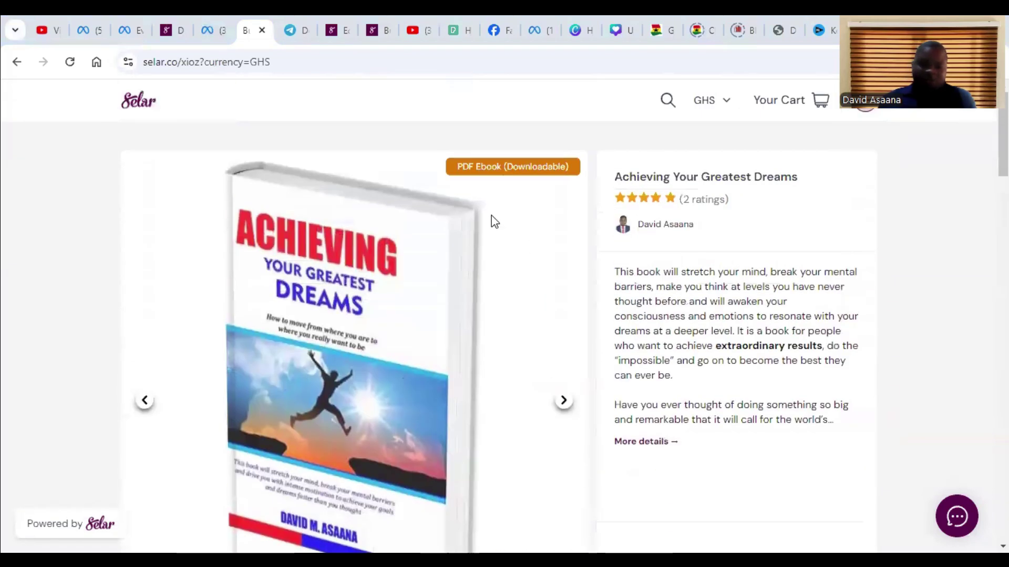
scroll(494, 221, "down", 4)
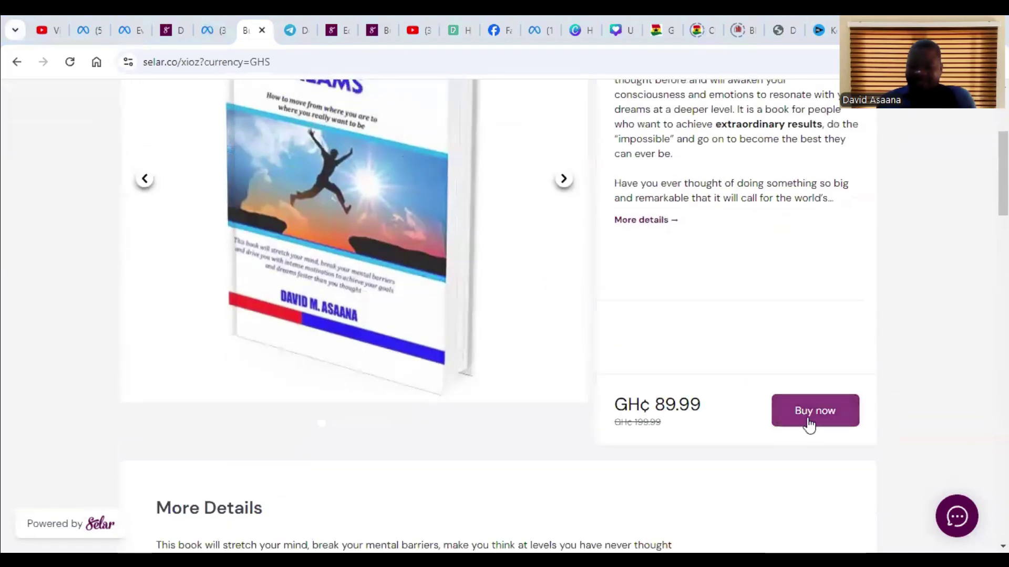
scroll(386, 251, "up", 4)
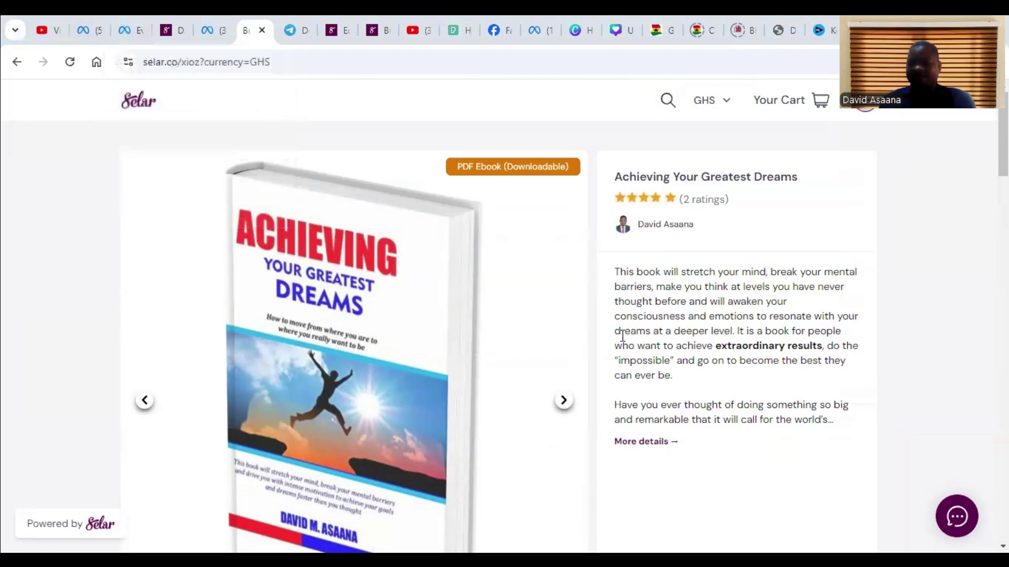
Switch to Facebook and look over the home feed.
left_click(493, 16)
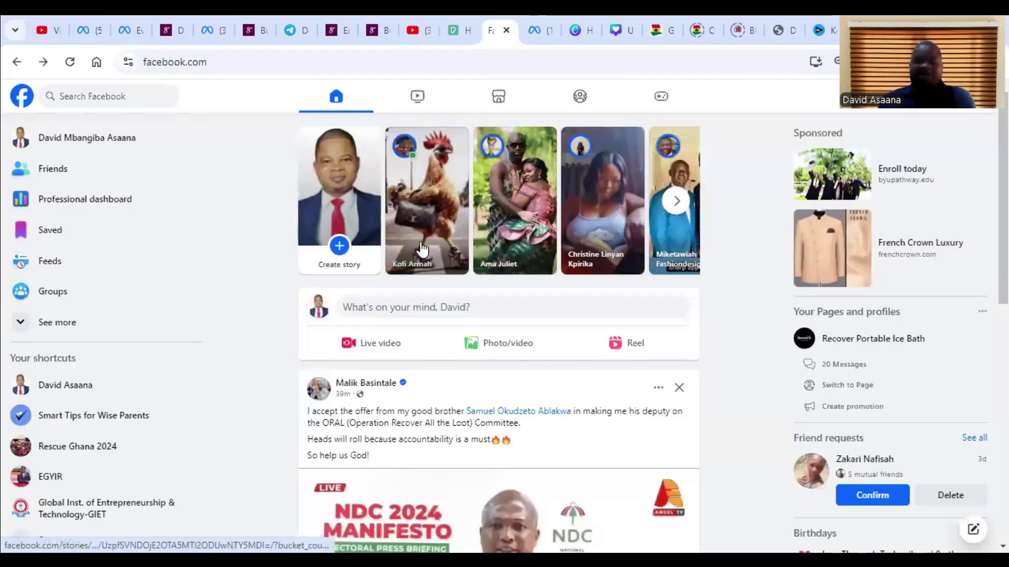
scroll(435, 244, "down", 3)
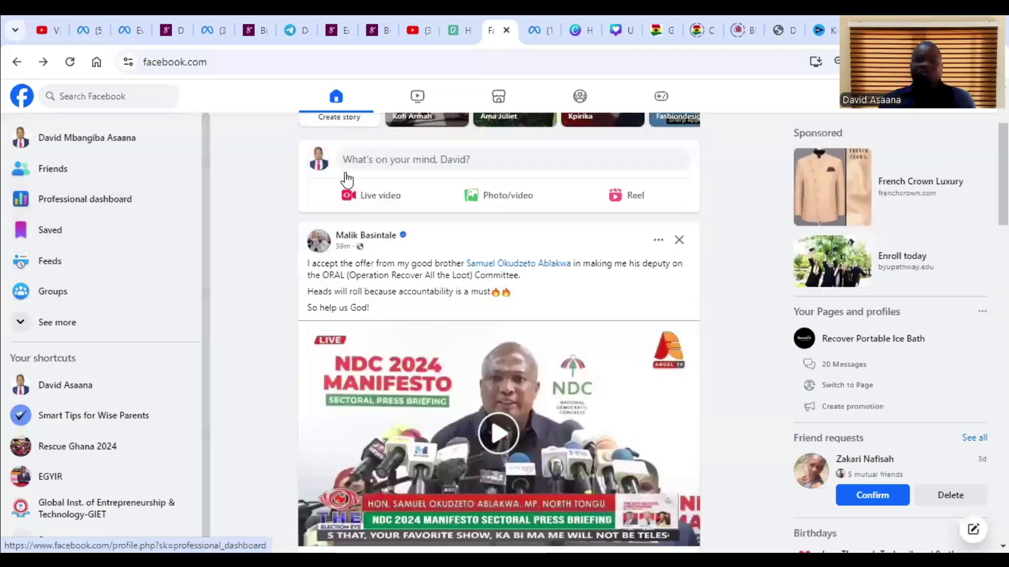
scroll(312, 225, "up", 3)
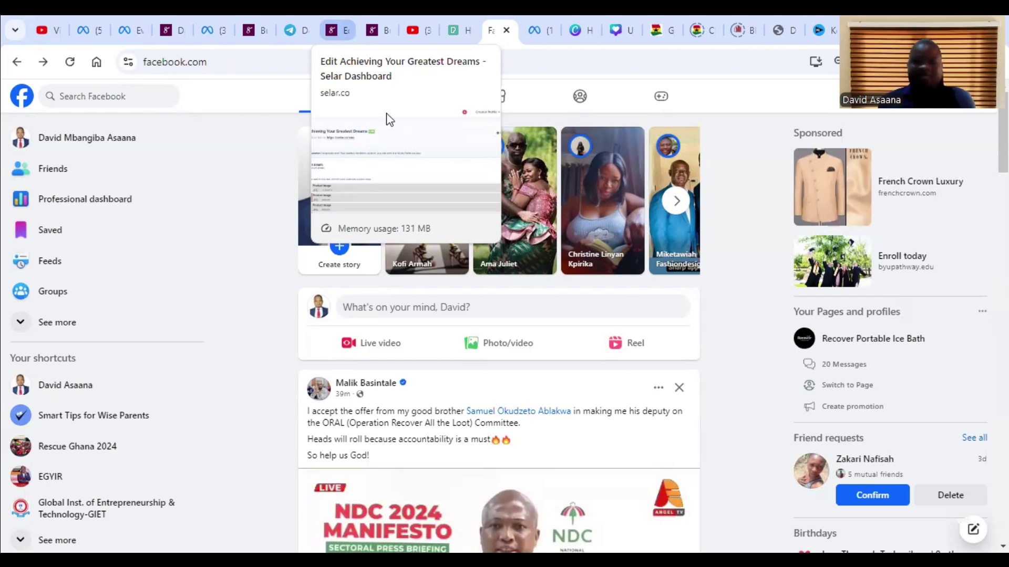
Switch to Ads Manager and go from its full set of tools to Events Manager for the Selar 2 dataset.
left_click(81, 19)
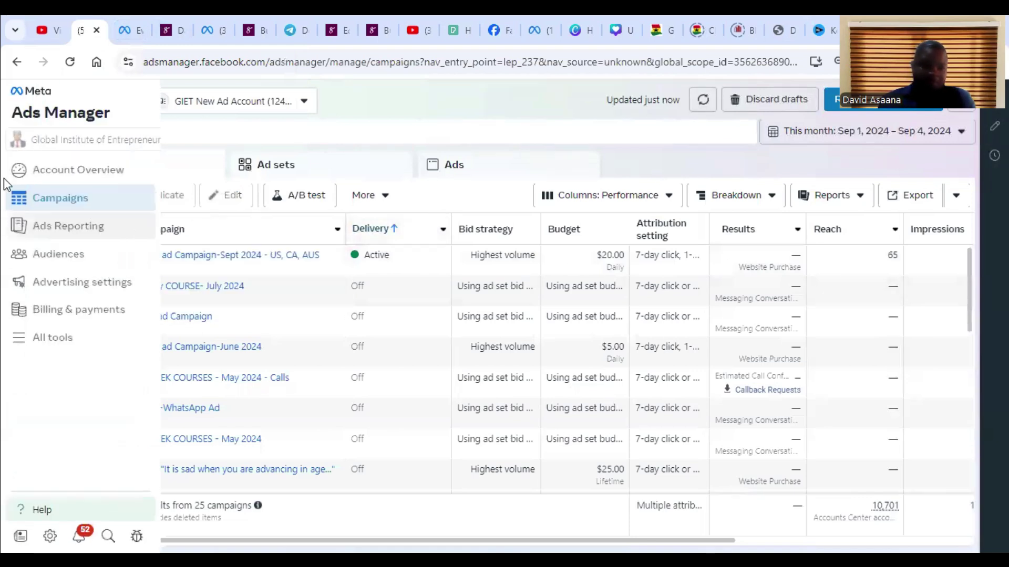
mouse_move(21, 205)
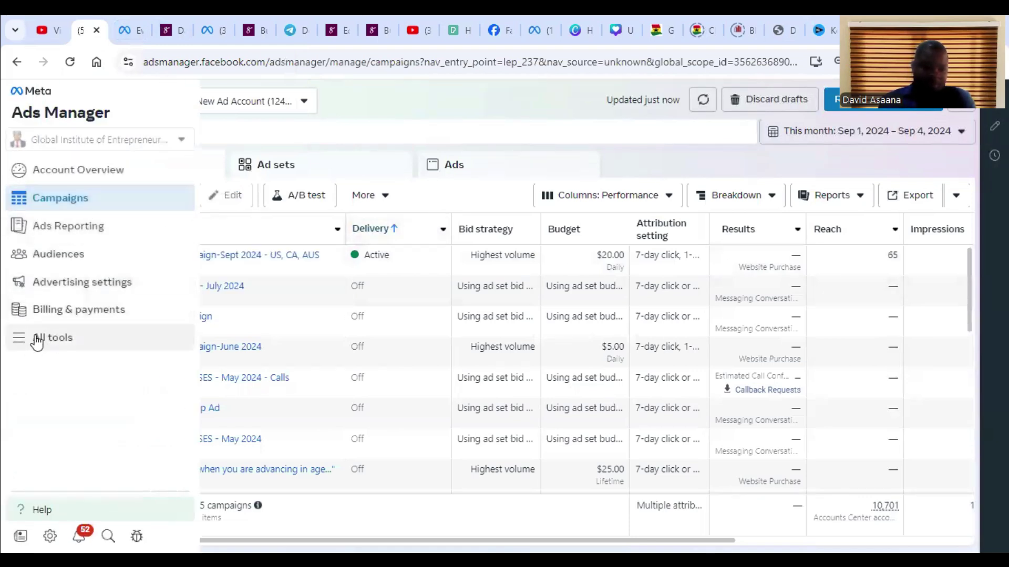
left_click(35, 339)
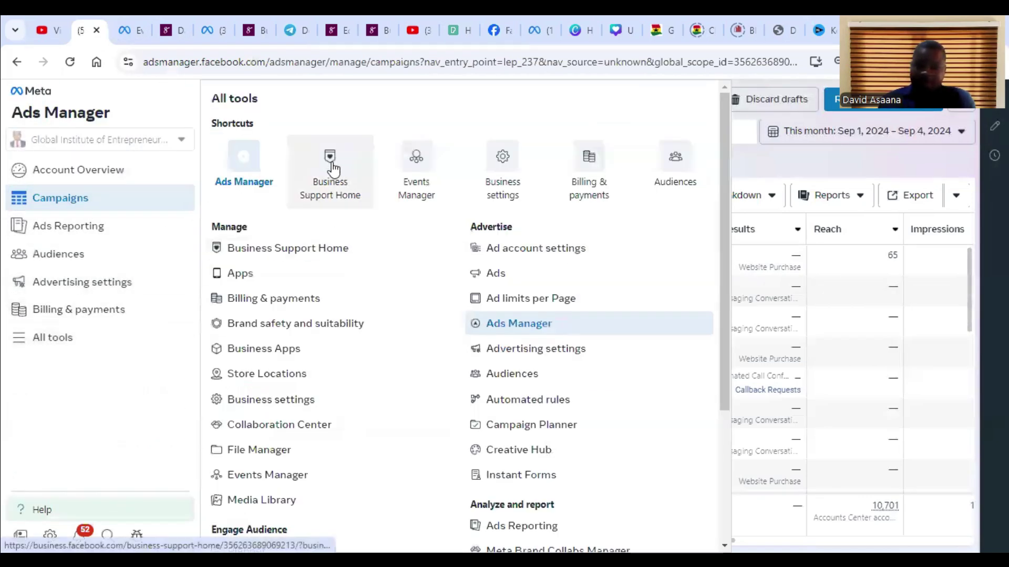
left_click(428, 197)
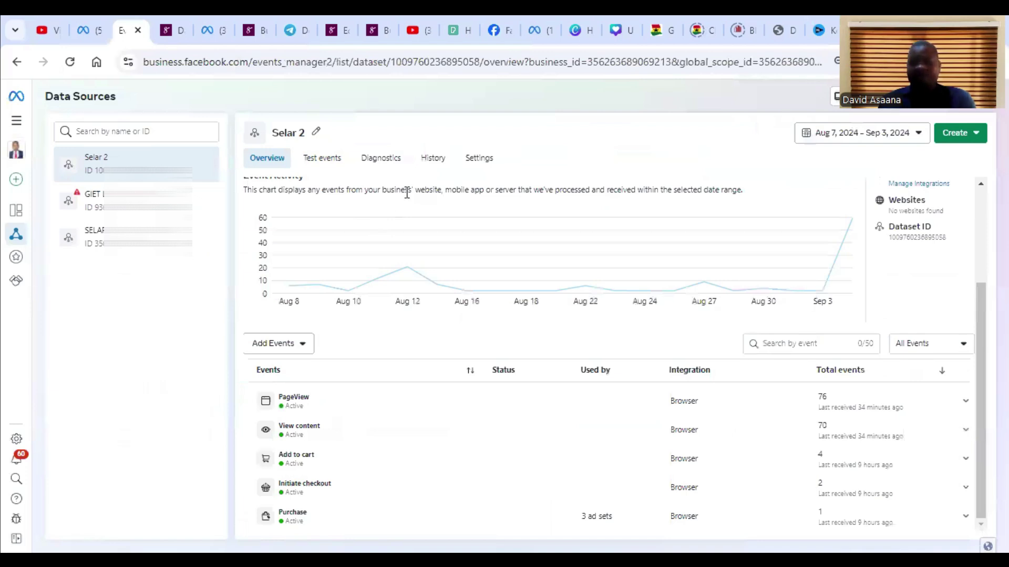
mouse_move(15, 231)
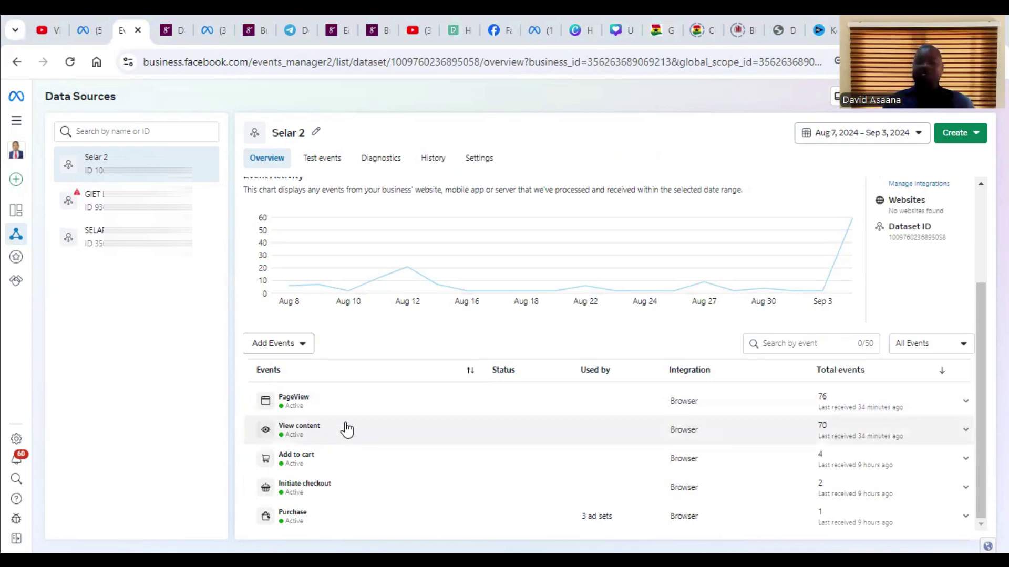
Switch to the Selar product page in GHS currency and look over the ebook's listing.
left_click(326, 16)
left_click(373, 16)
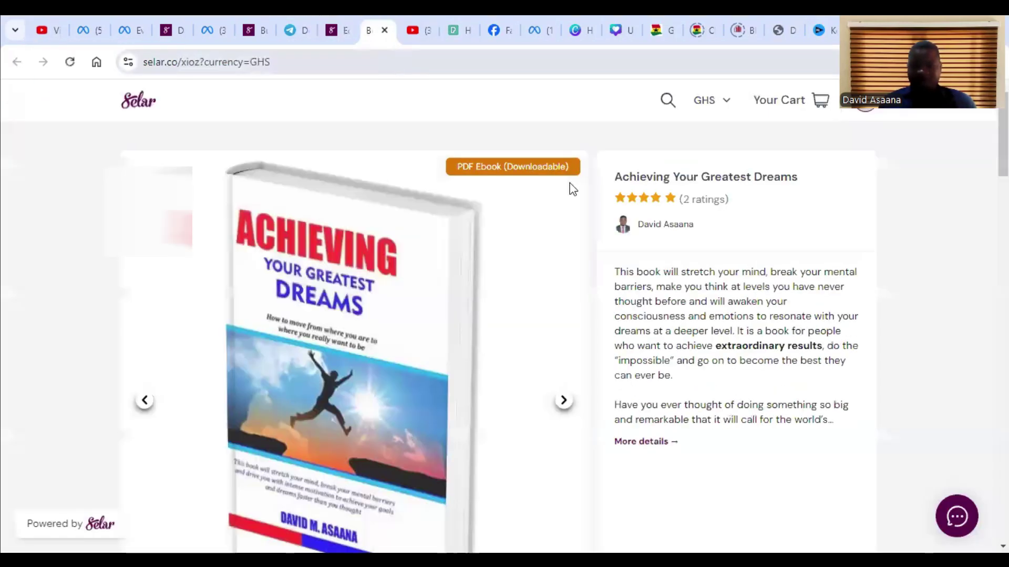
scroll(624, 313, "down", 10)
scroll(639, 295, "up", 10)
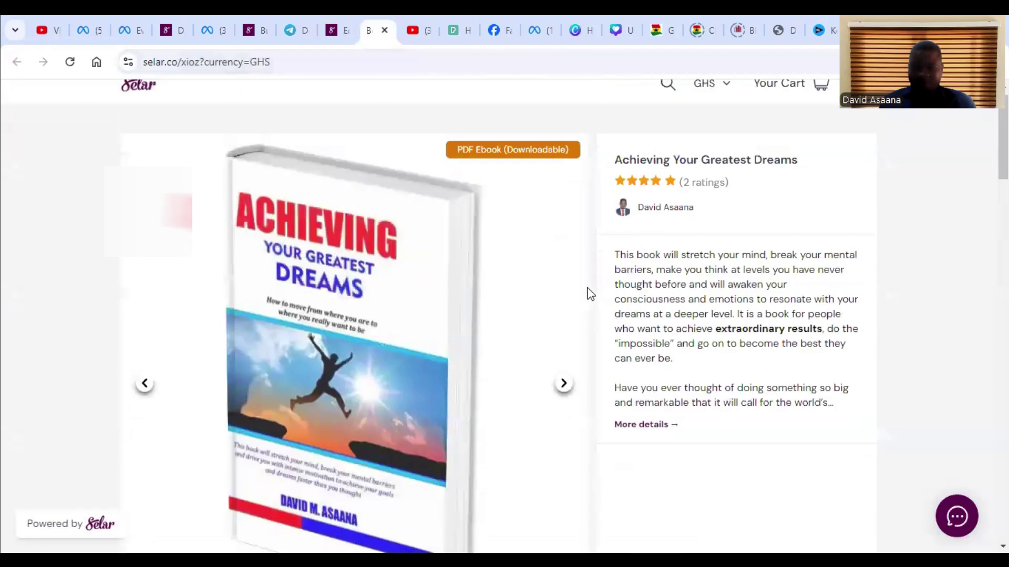
scroll(427, 315, "up", 1)
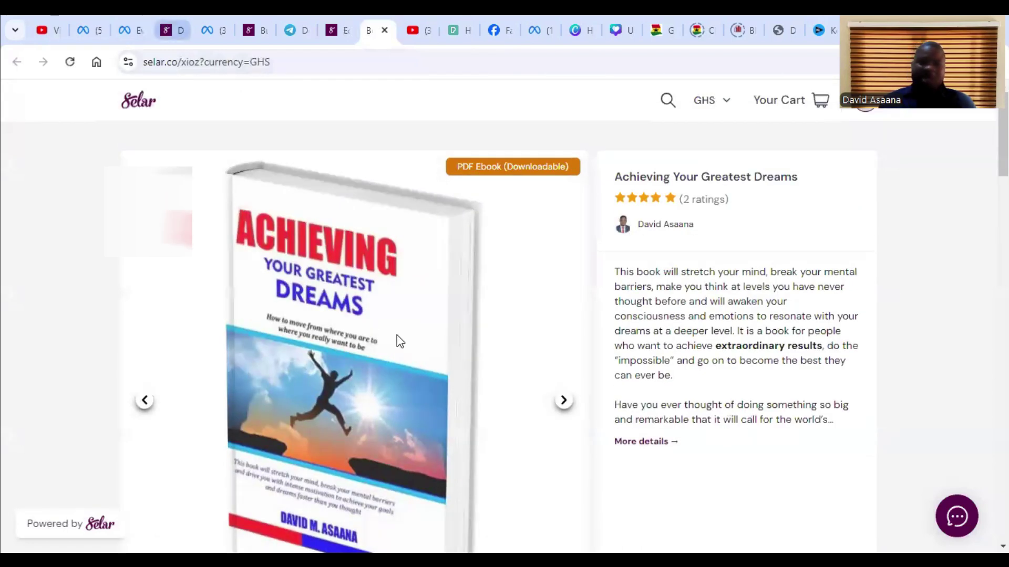
Return to Events Manager and launch the Event Setup Tool from the Selar 2 dataset's settings.
left_click(125, 24)
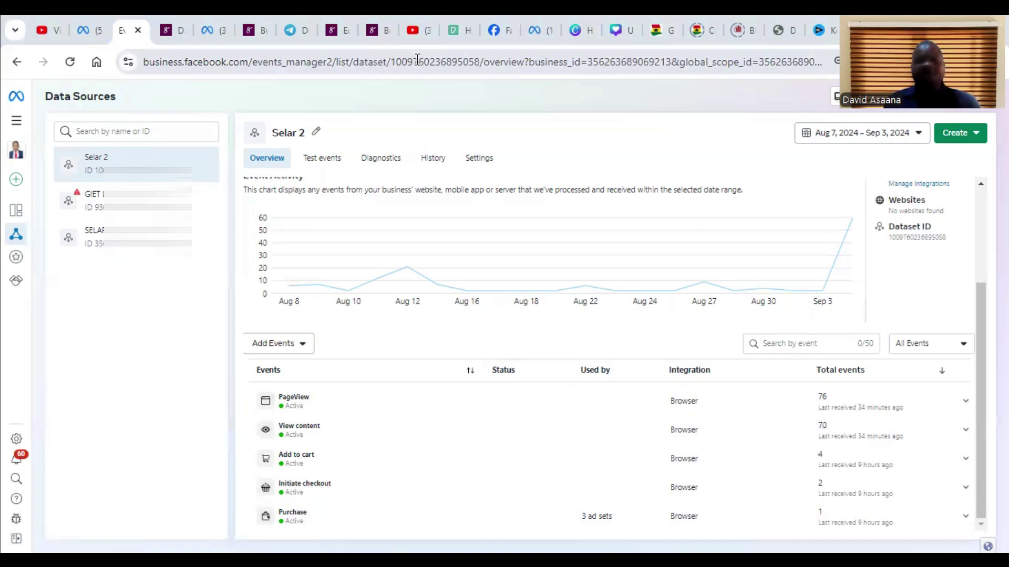
mouse_move(320, 14)
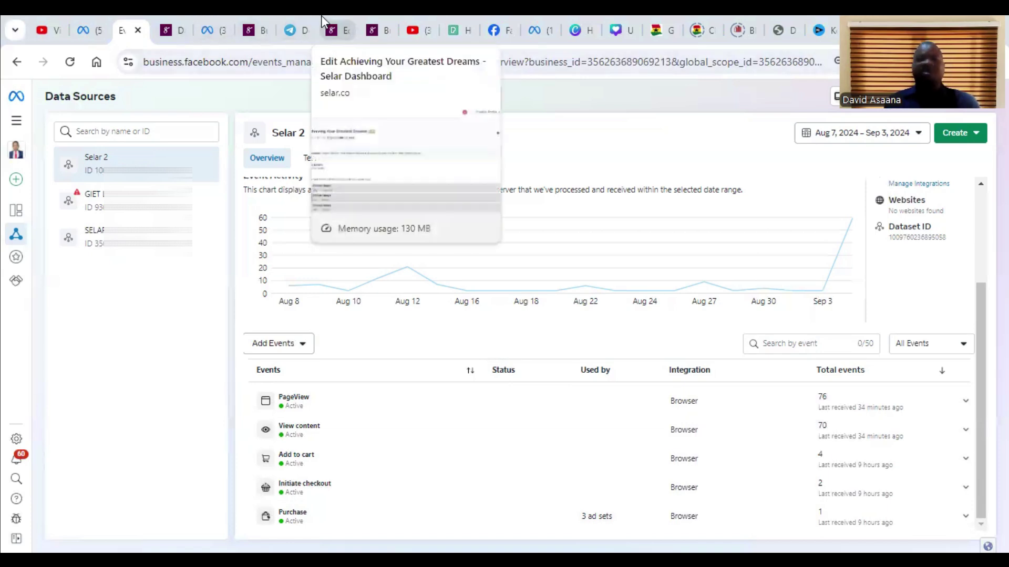
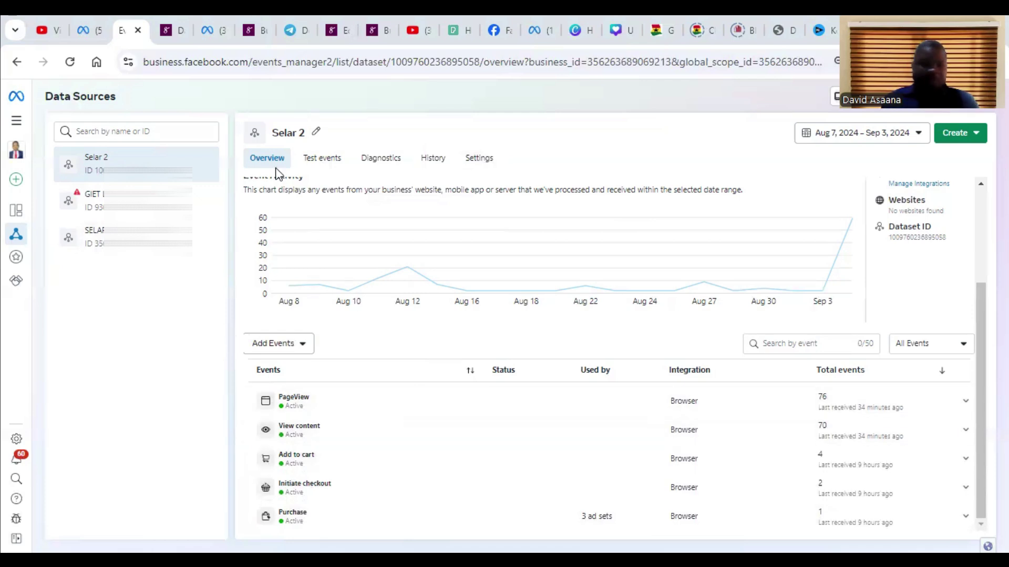
scroll(323, 218, "up", 3)
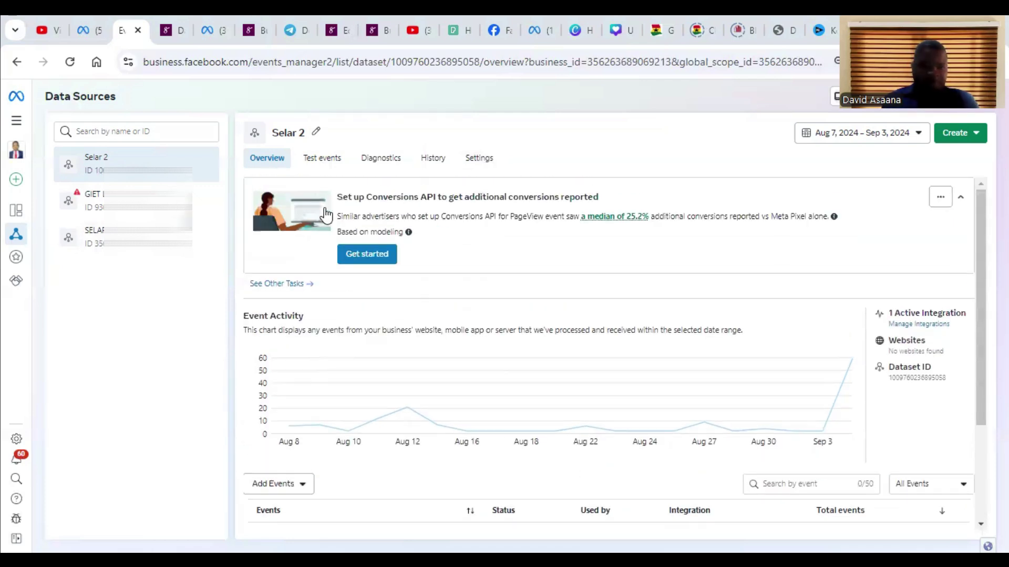
left_click(488, 163)
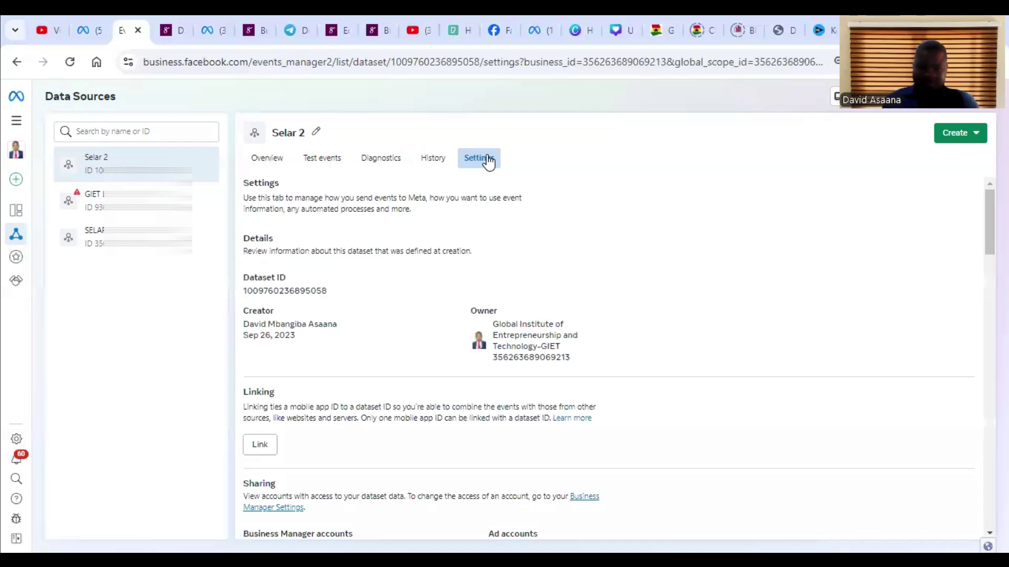
scroll(484, 370, "down", 5)
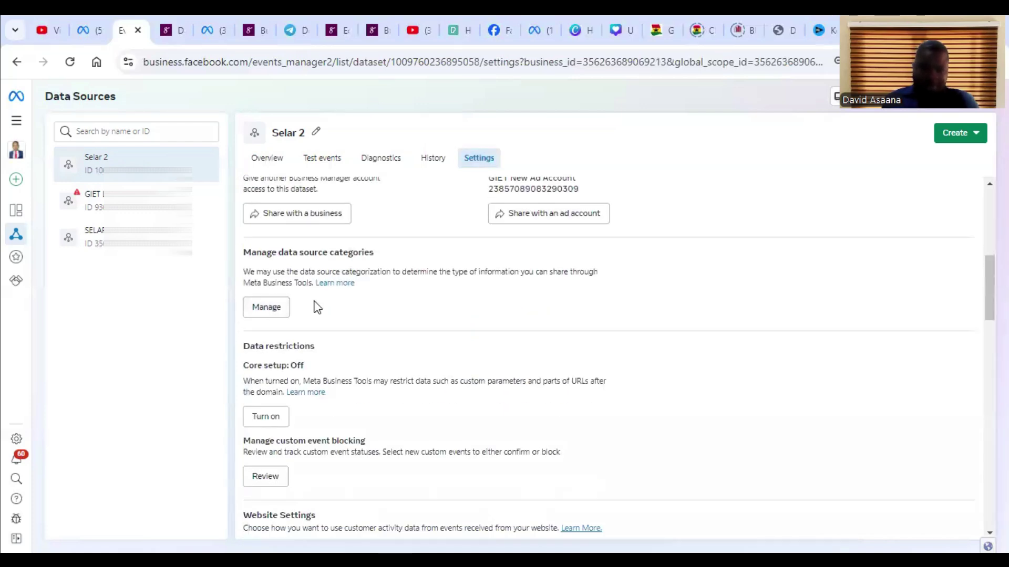
scroll(313, 304, "down", 3)
scroll(266, 327, "down", 6)
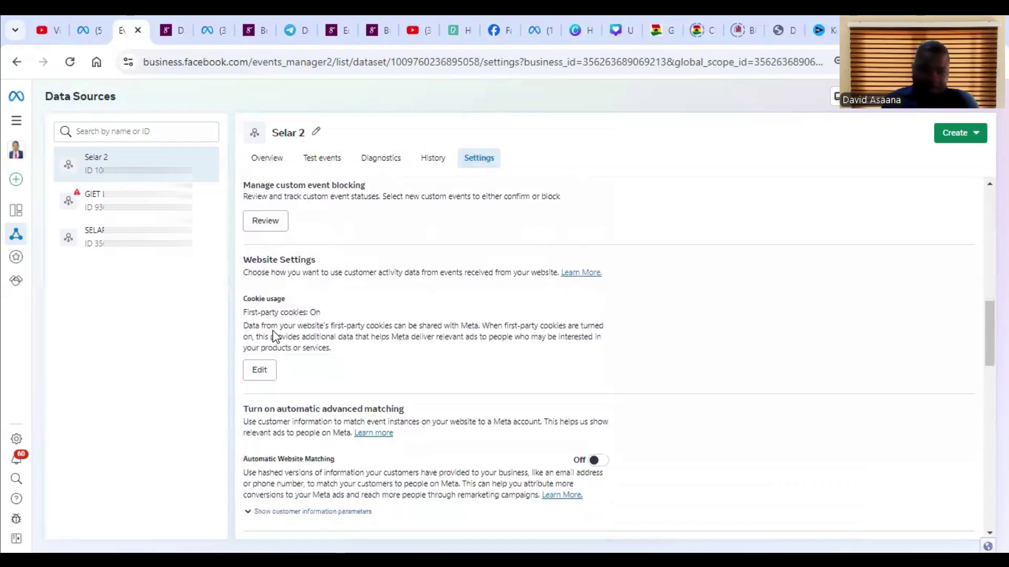
scroll(323, 365, "down", 3)
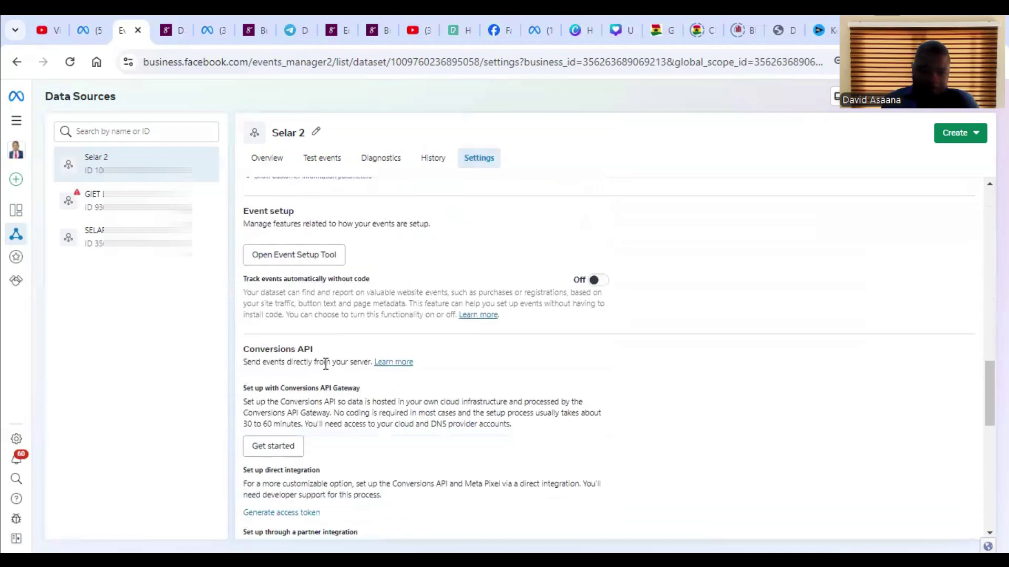
left_click(316, 259)
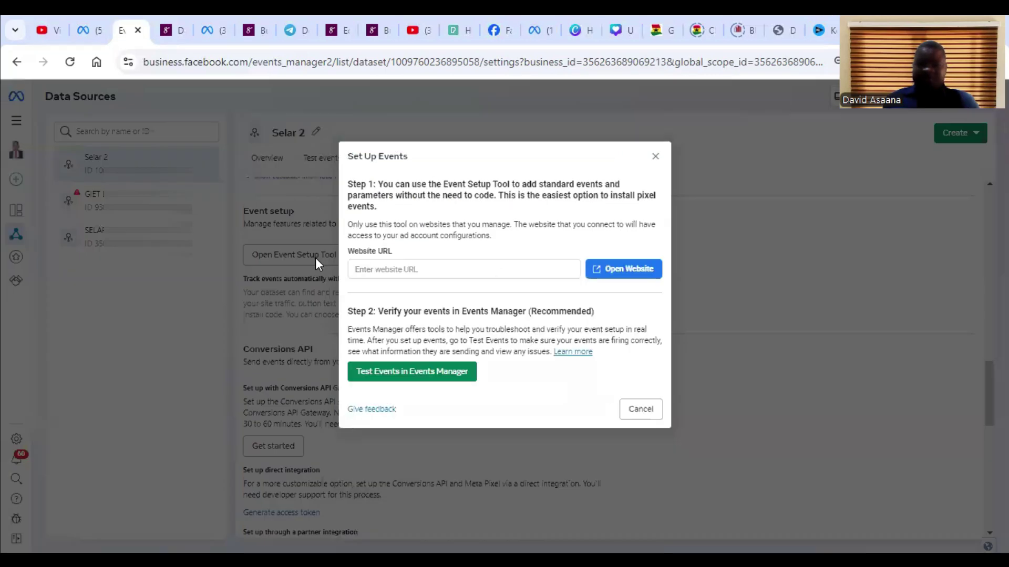
right_click(374, 274)
left_click(399, 416)
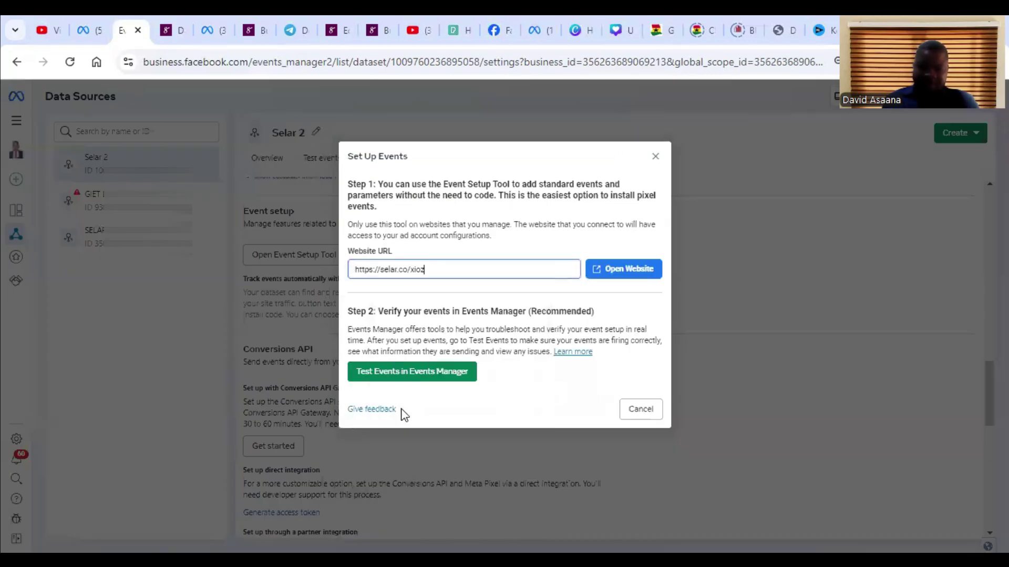
left_click(623, 273)
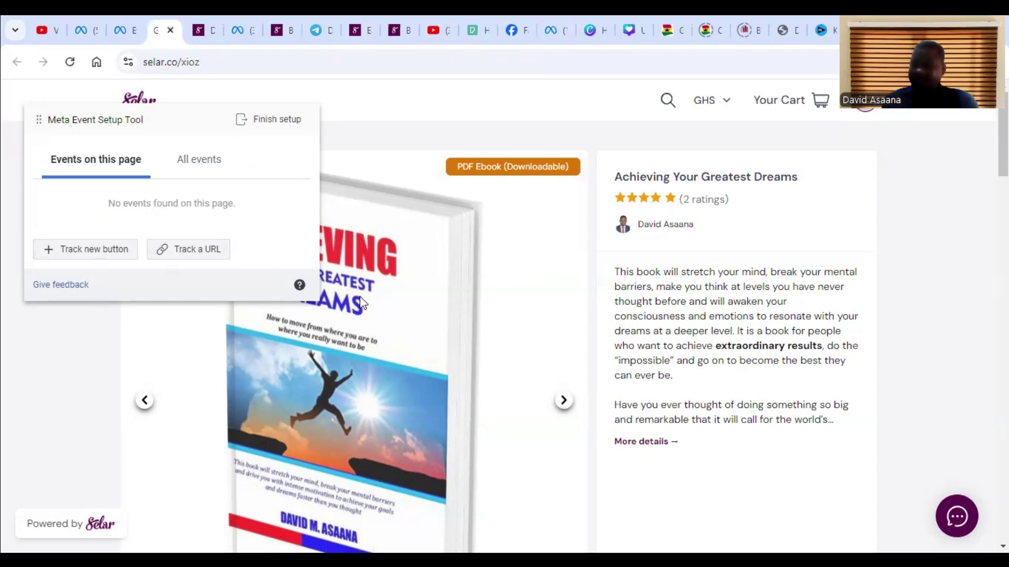
Track the product page's Get now button as a new event and choose Initiate Checkout as its type.
scroll(795, 340, "down", 5)
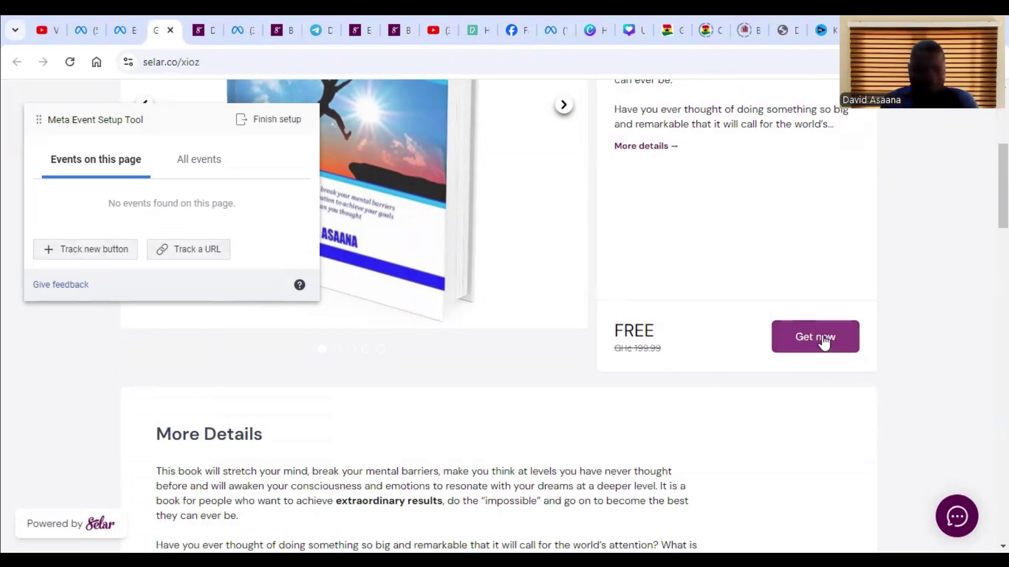
scroll(283, 186, "up", 3)
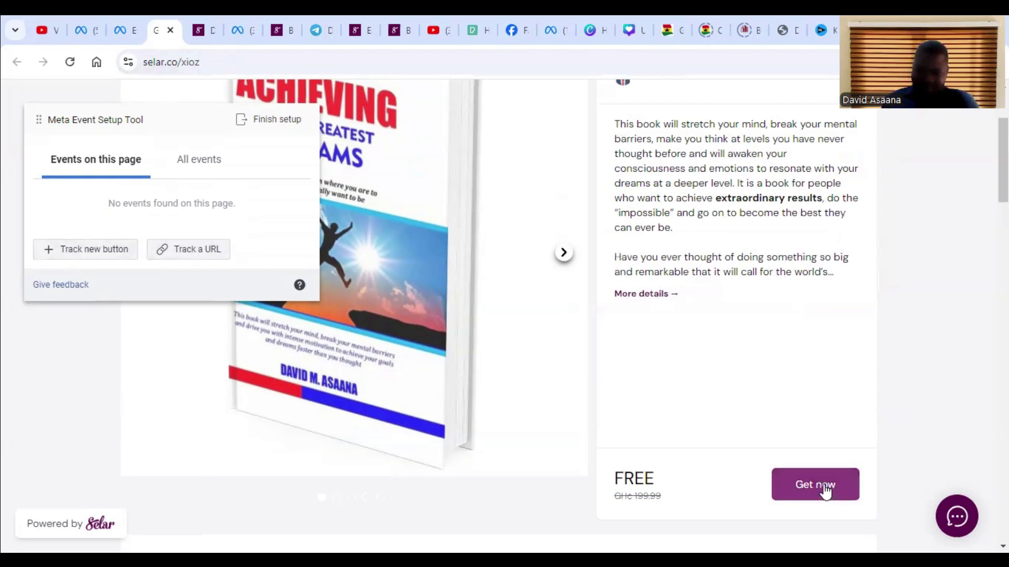
left_click(116, 255)
scroll(759, 412, "down", 3)
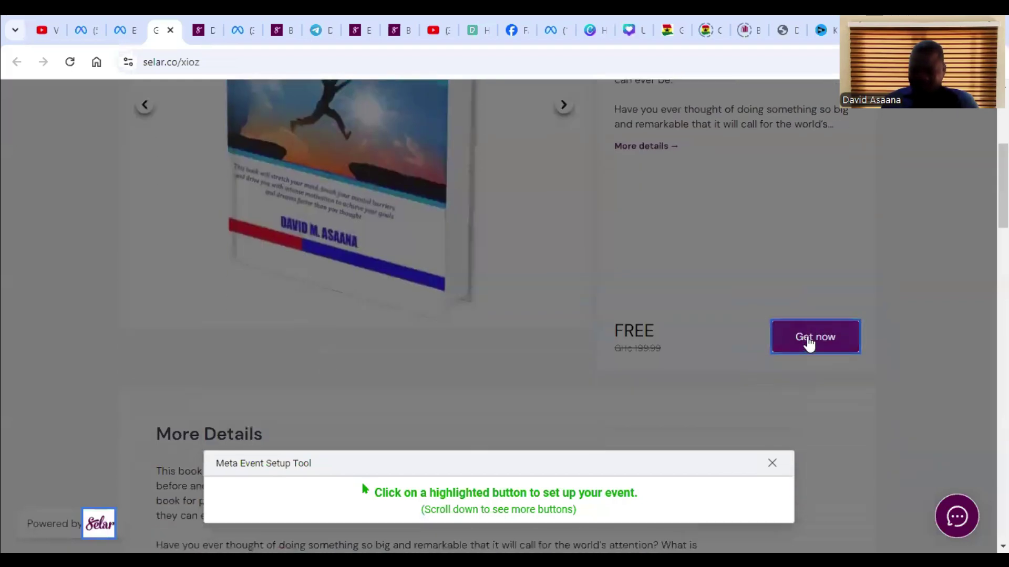
left_click(809, 341)
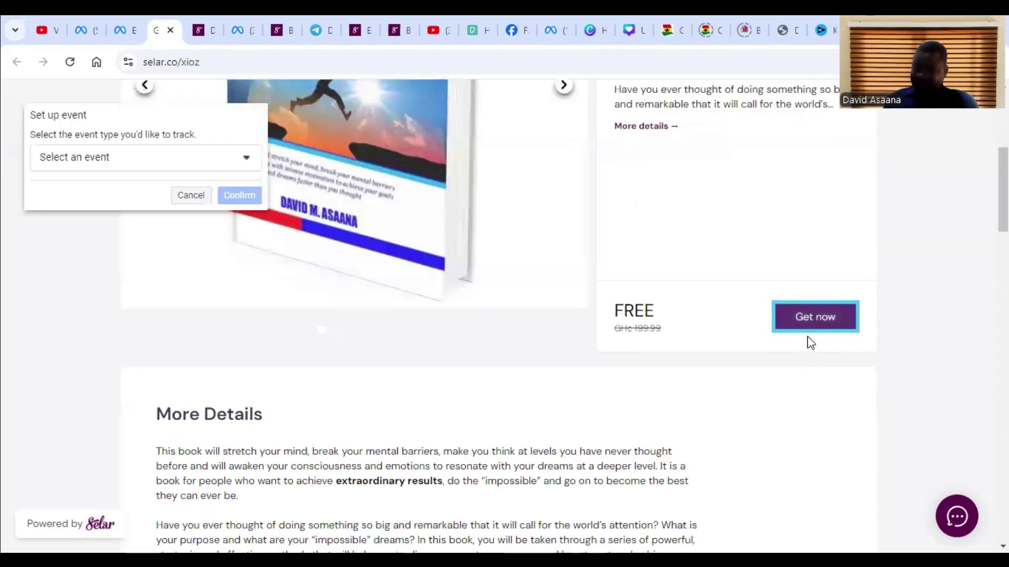
left_click(146, 164)
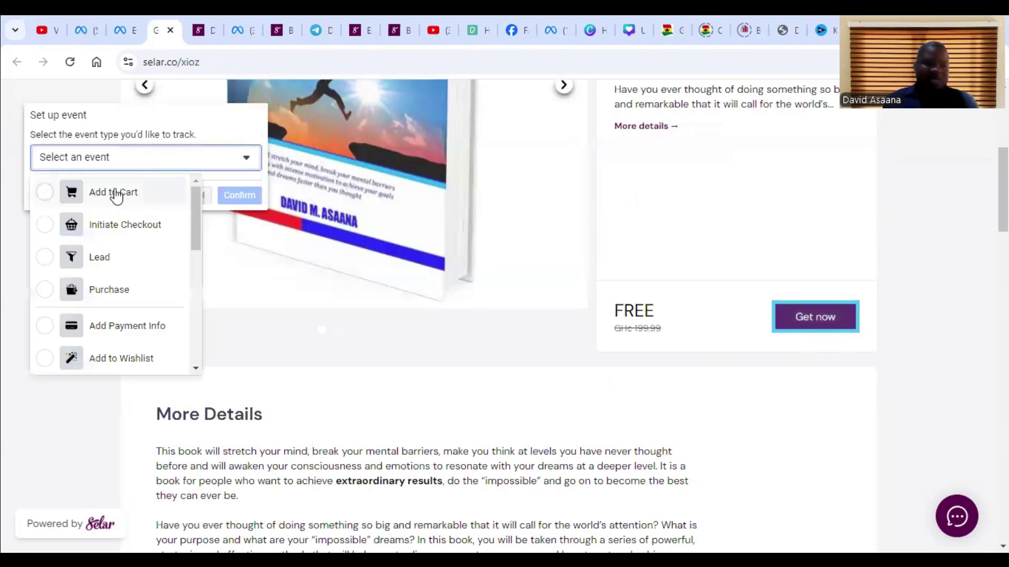
left_click(155, 226)
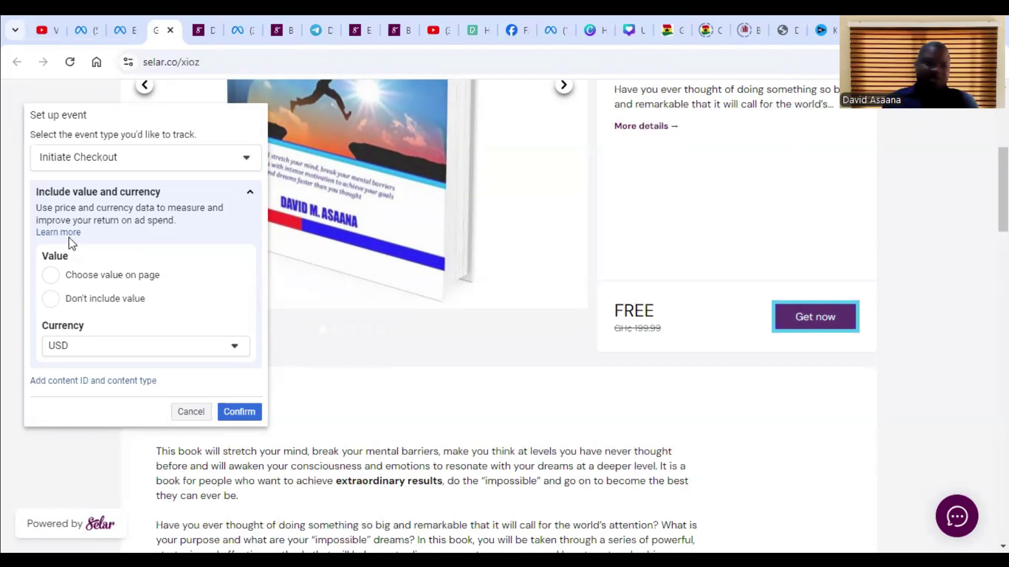
Try the Don't include value option for the Initiate Checkout event, and switch it to Choose value on page.
scroll(71, 307, "down", 1)
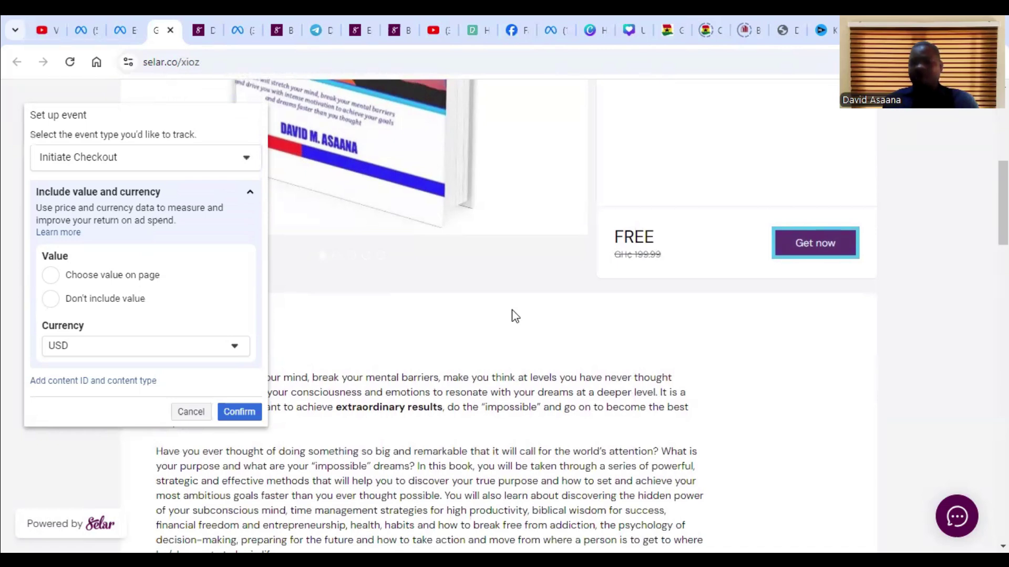
left_click(53, 301)
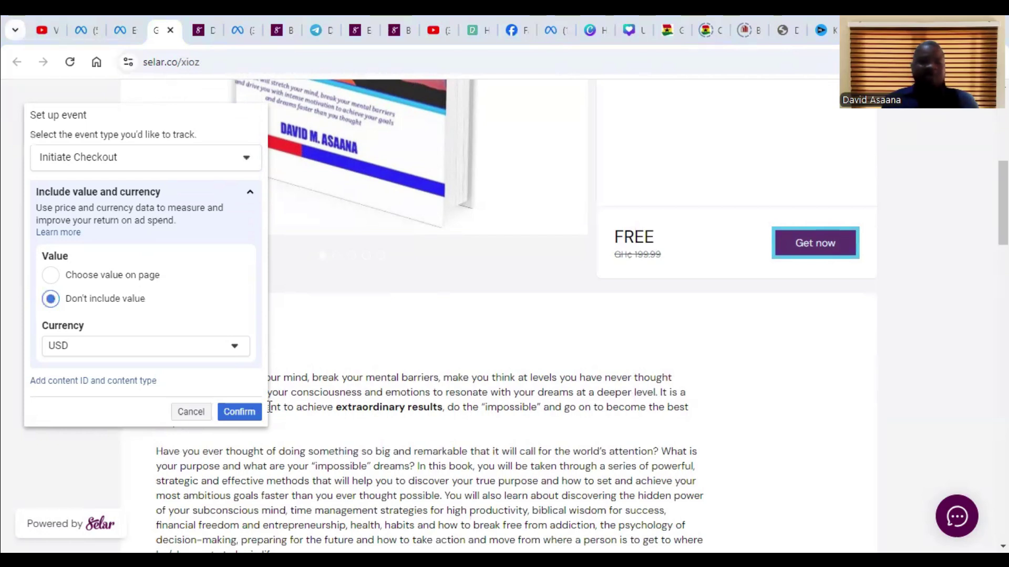
left_click(52, 274)
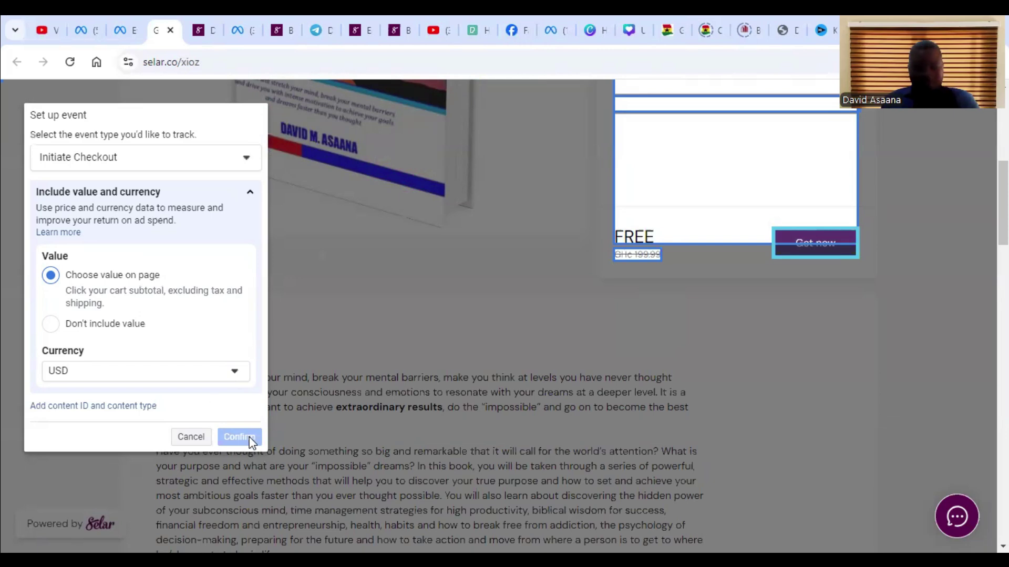
Look through the available currencies for the Initiate Checkout event and check which page elements can supply its value.
left_click(81, 374)
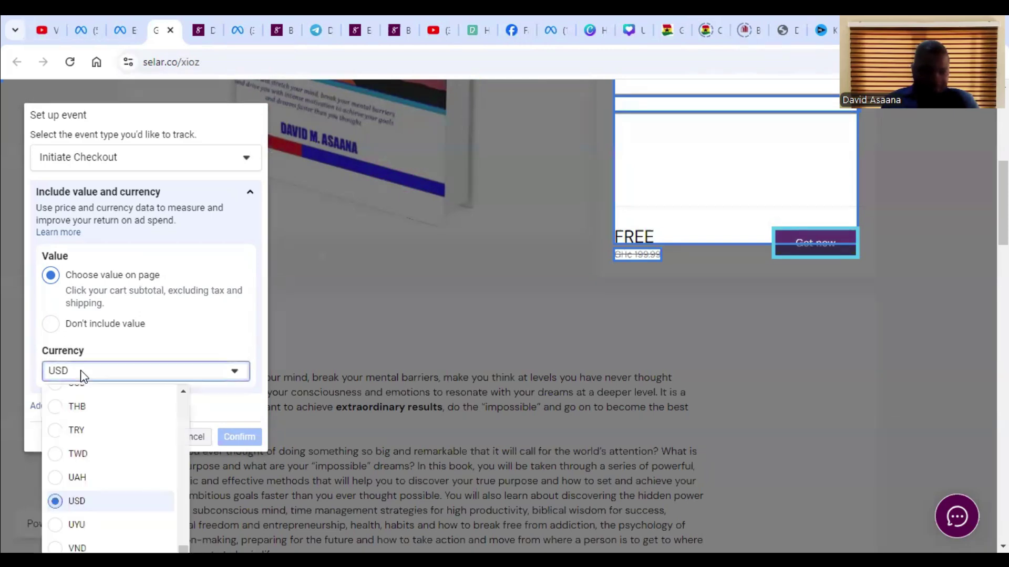
scroll(103, 417, "up", 8)
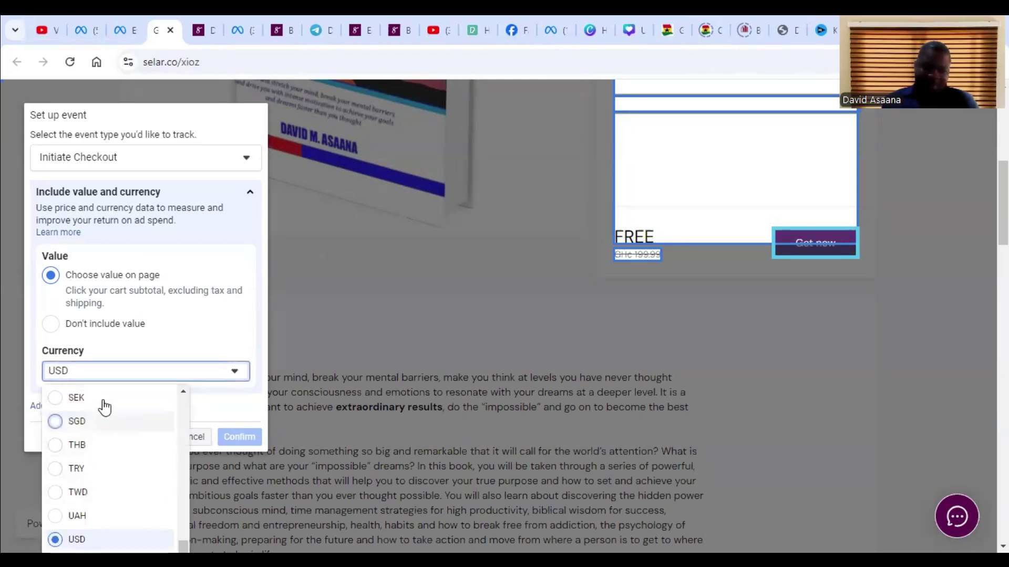
scroll(104, 407, "up", 14)
scroll(104, 430, "down", 4)
scroll(103, 441, "down", 7)
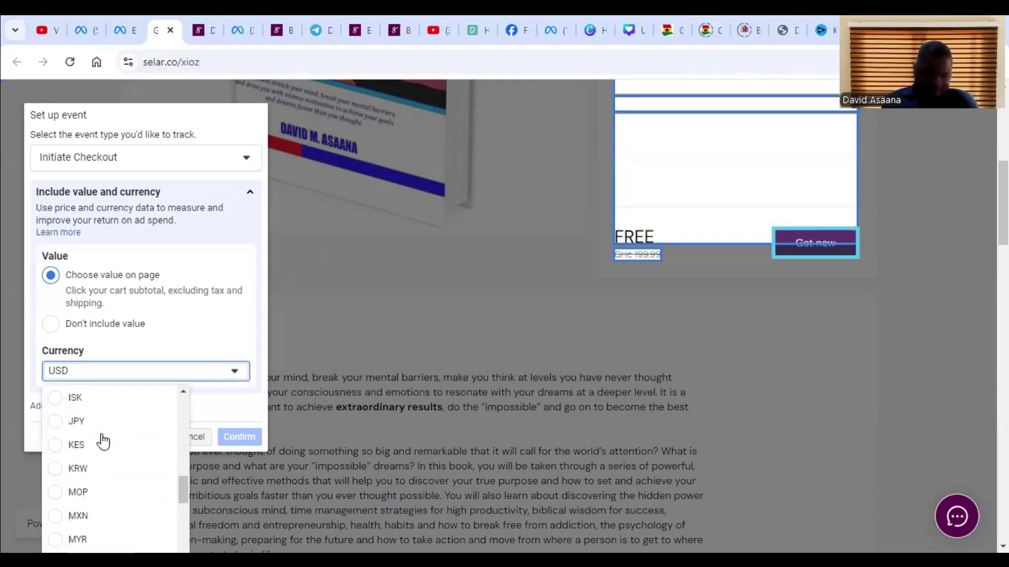
scroll(103, 437, "up", 10)
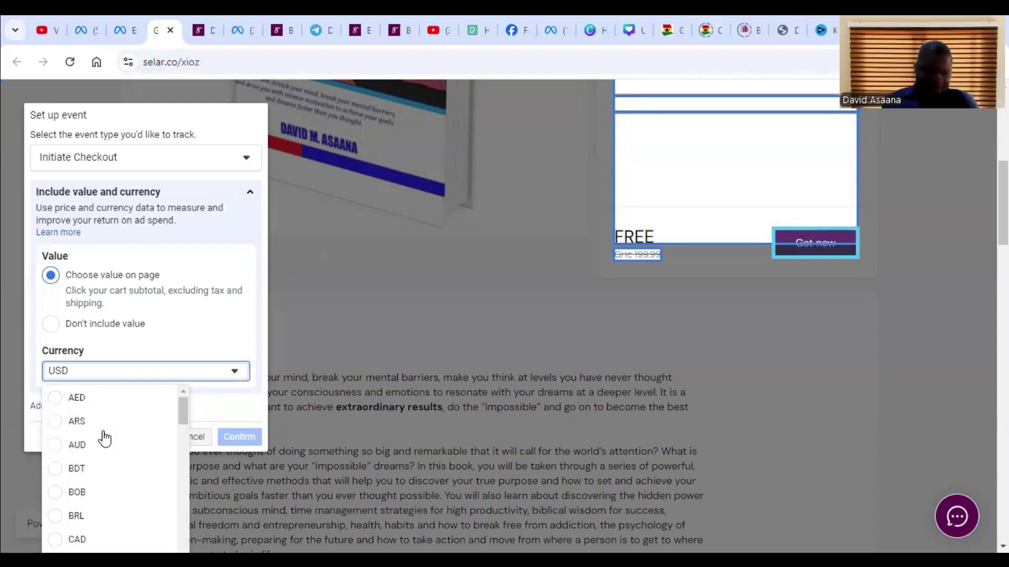
scroll(95, 441, "down", 2)
scroll(97, 462, "down", 8)
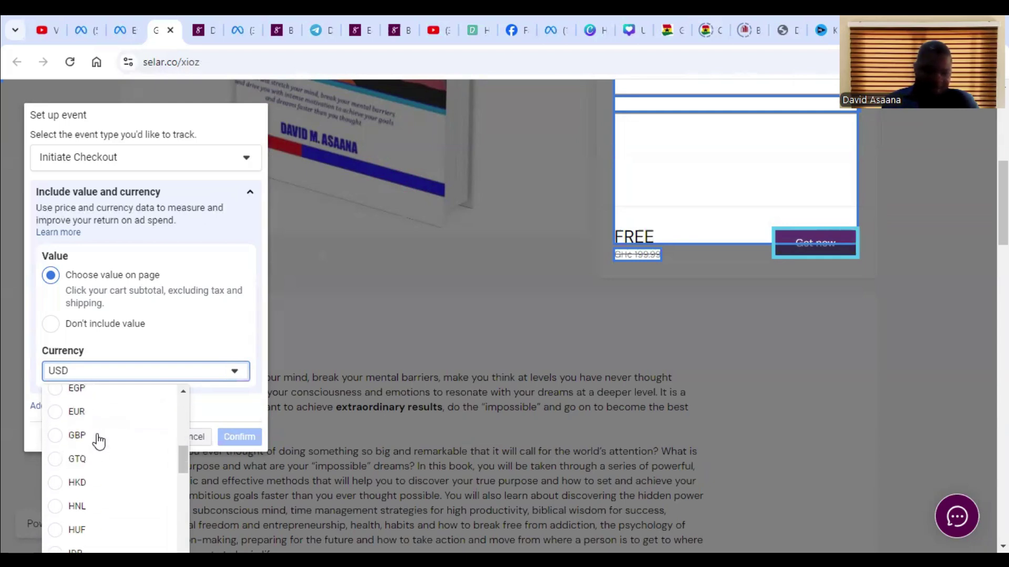
scroll(102, 473, "up", 3)
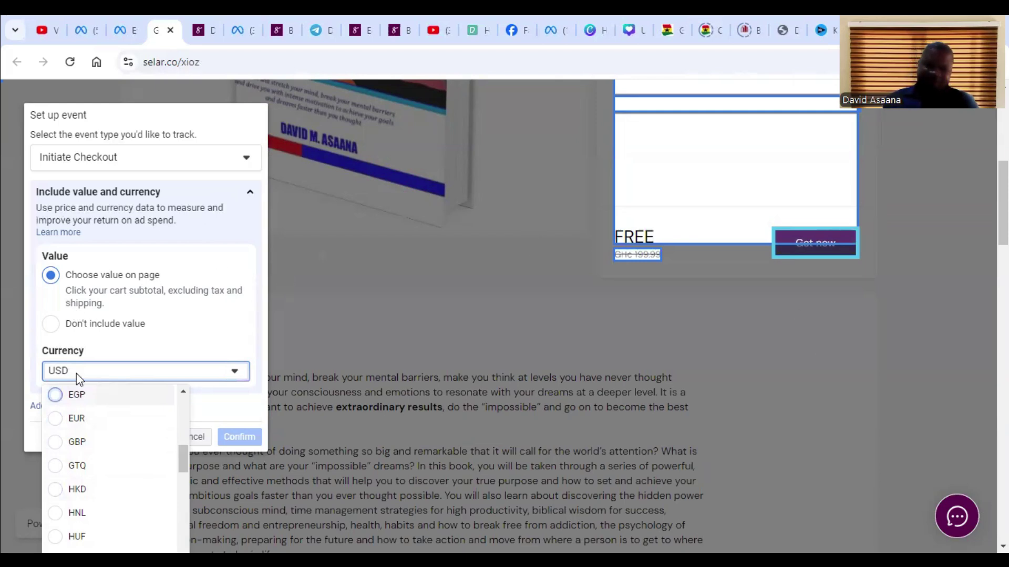
scroll(99, 468, "down", 15)
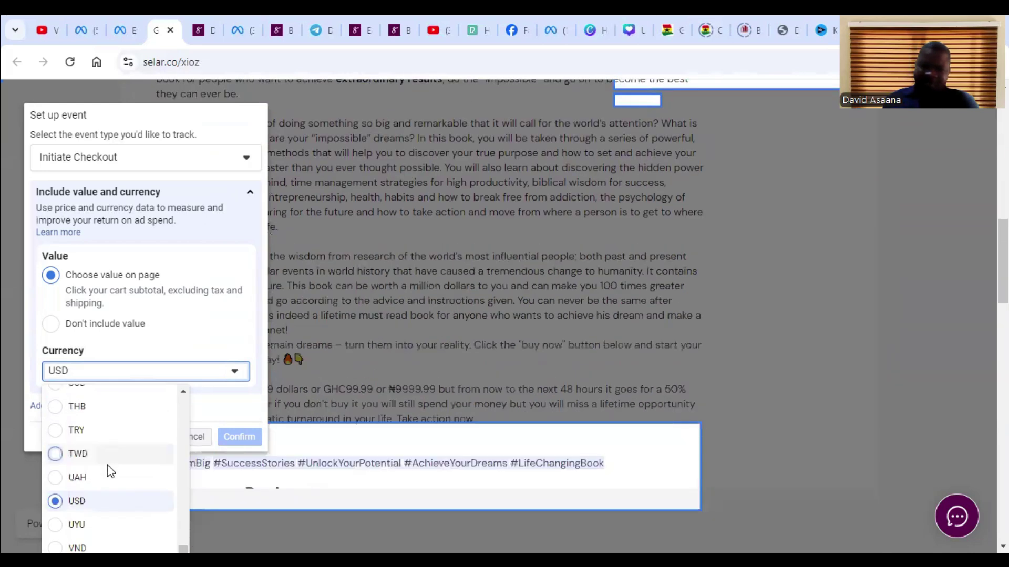
scroll(107, 465, "down", 2)
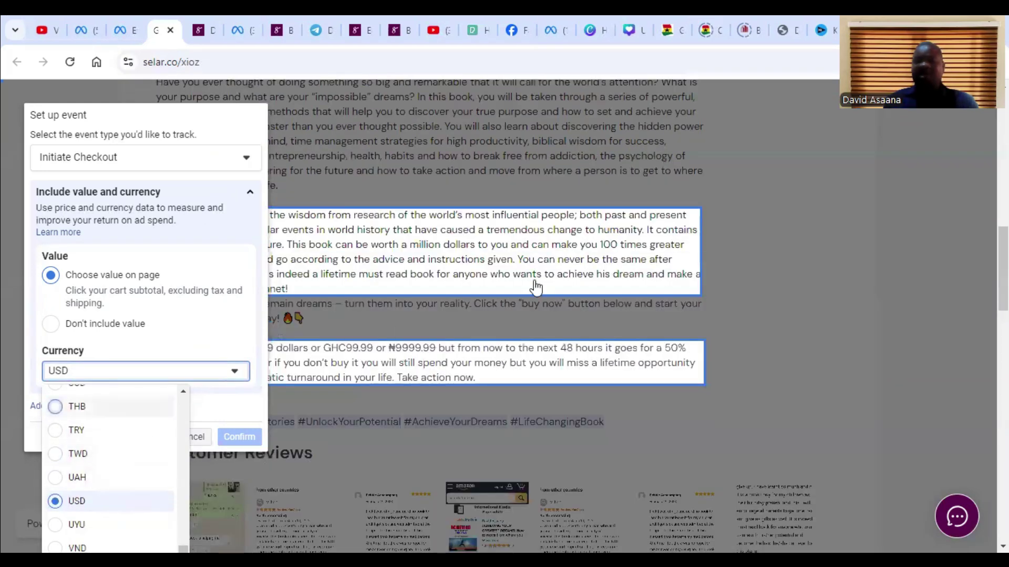
scroll(134, 412, "up", 1)
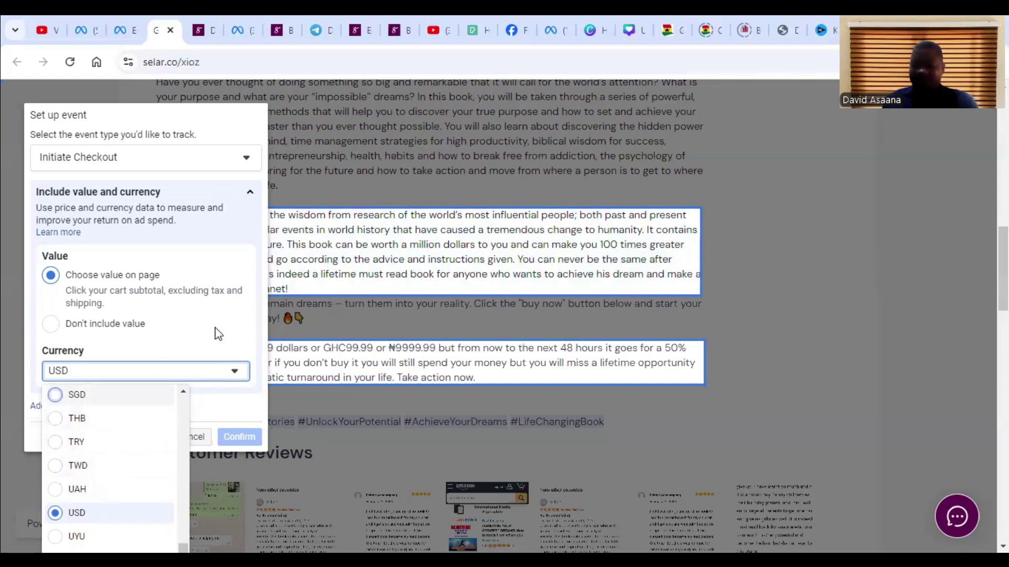
Switch the Initiate Checkout event to Don't include value and cancel its setup.
left_click(50, 323)
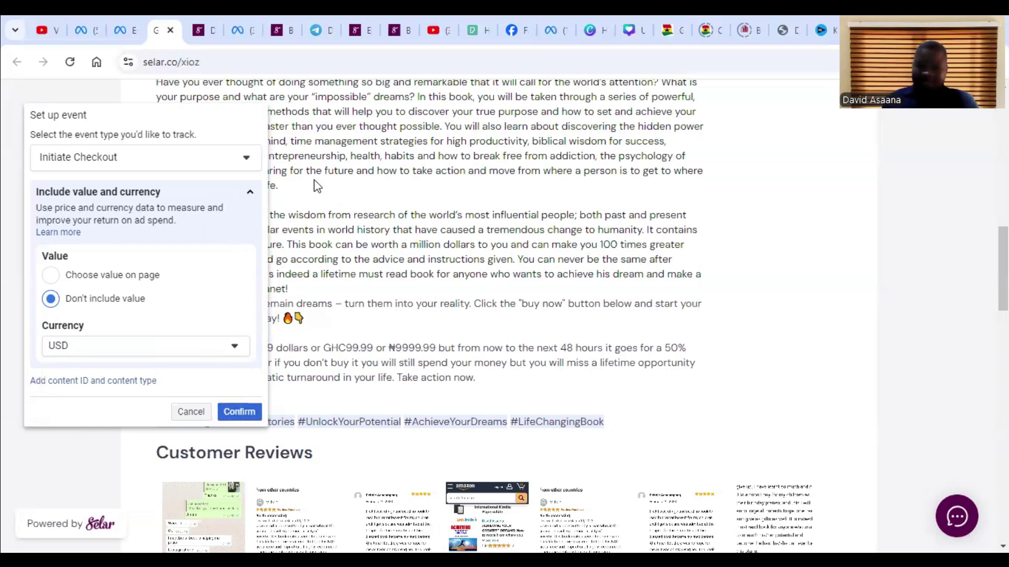
left_click(189, 415)
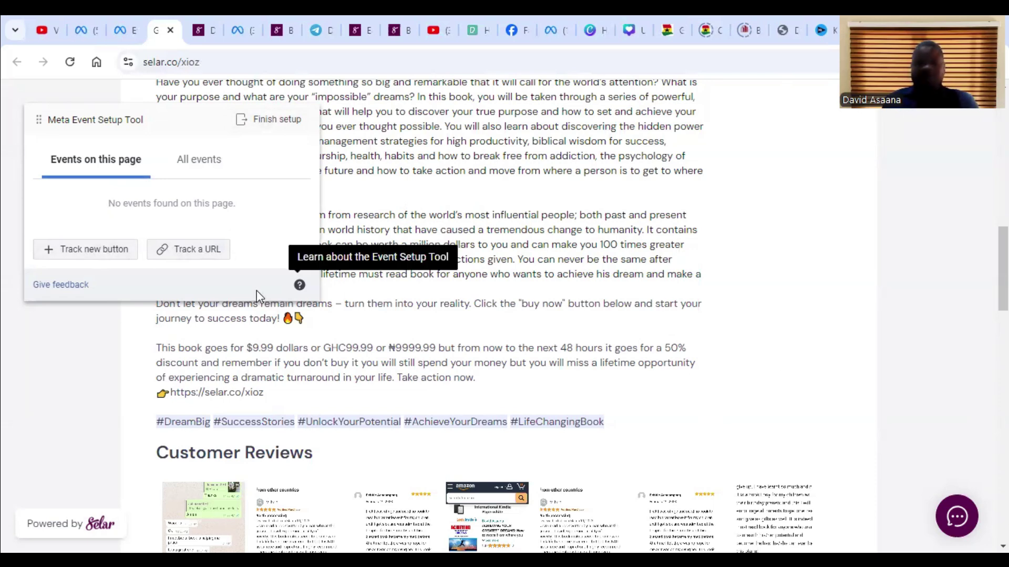
Get the free ebook from the product page and complete its checkout to reach the purchase receipt page.
scroll(603, 300, "down", 7)
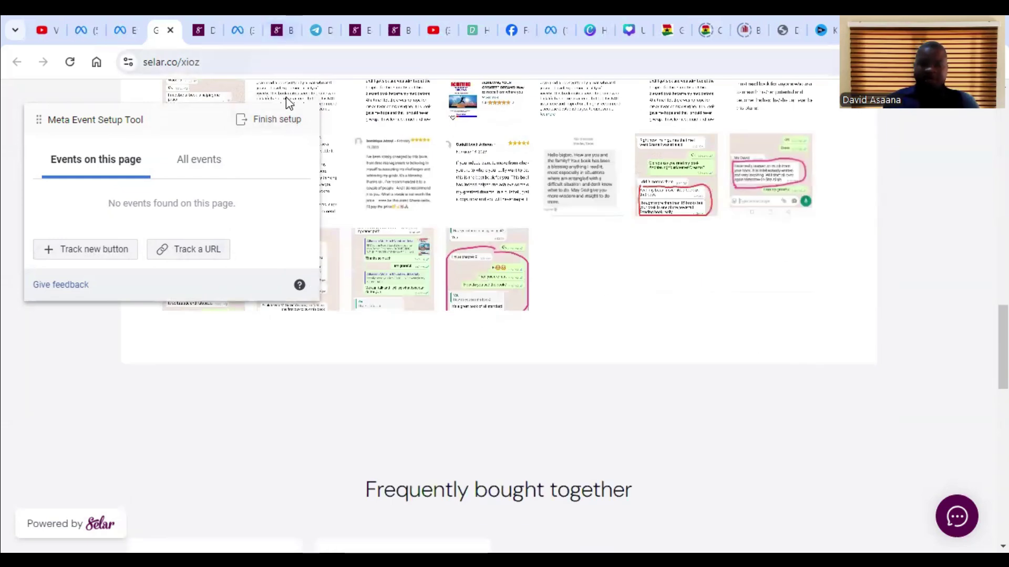
scroll(716, 291, "up", 6)
scroll(956, 377, "up", 8)
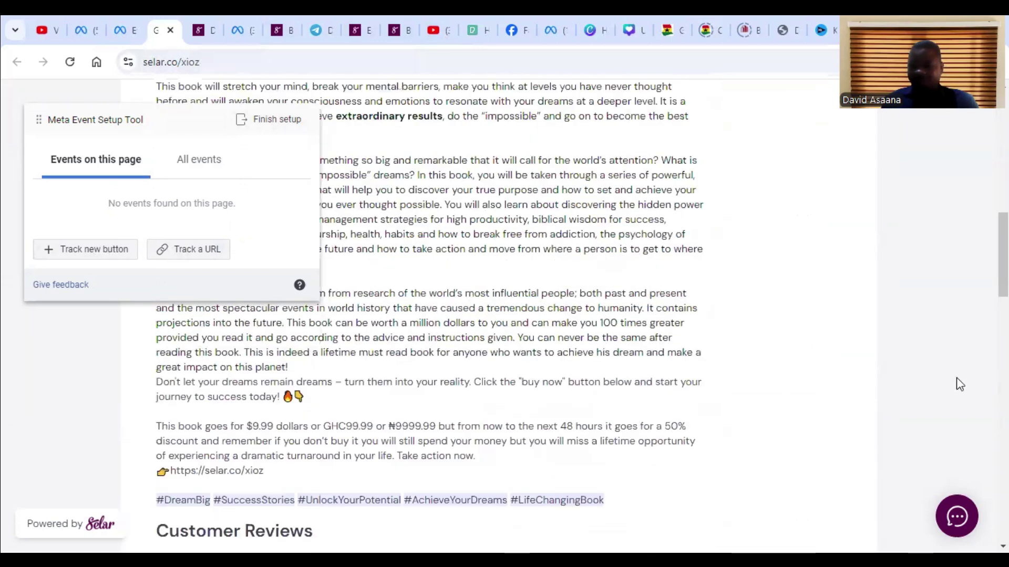
scroll(815, 315, "down", 4)
left_click(831, 190)
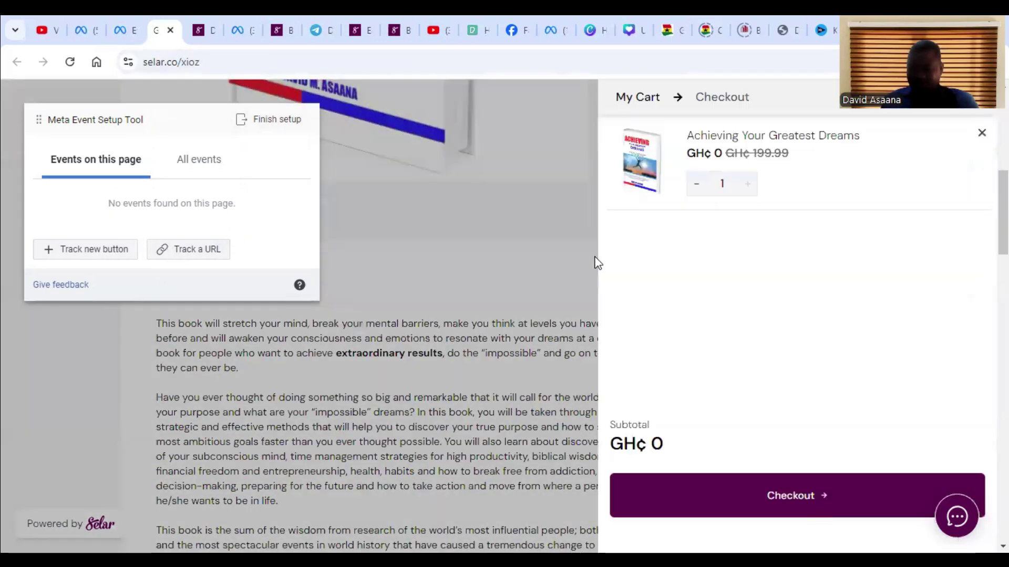
left_click(844, 507)
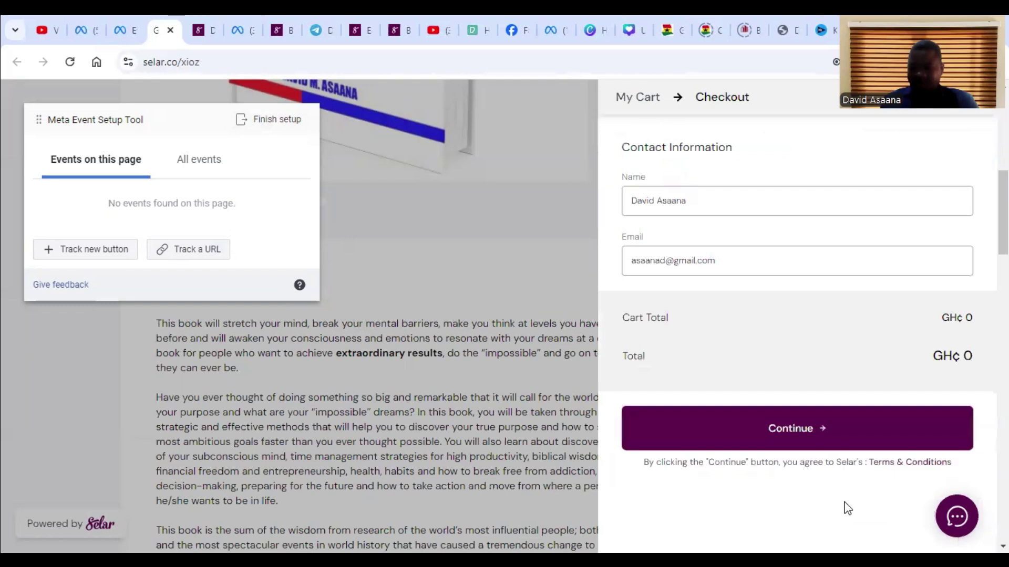
left_click(822, 430)
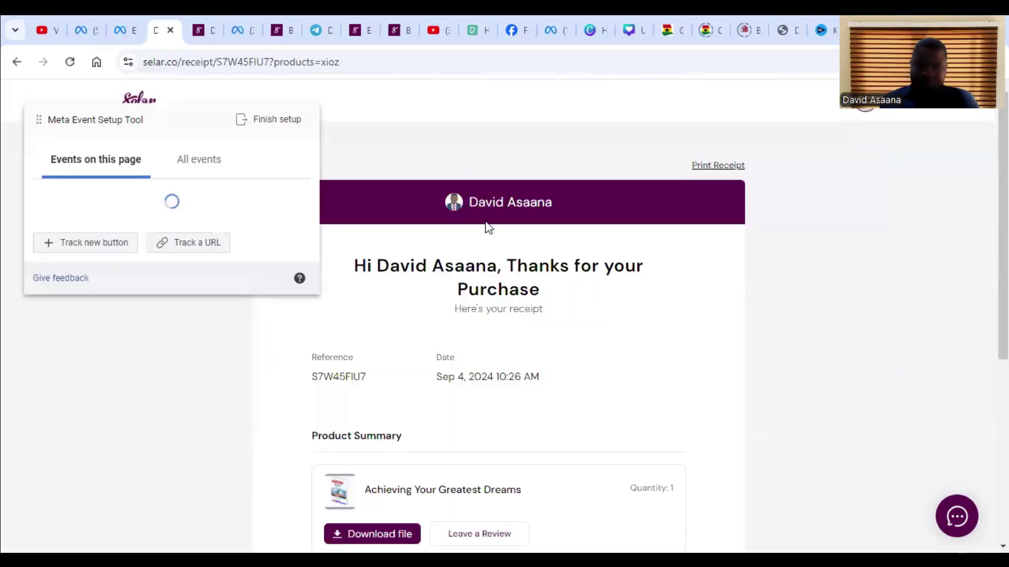
Start tracking an event by the receipt page's URL and view the URL matching options.
scroll(527, 288, "down", 1)
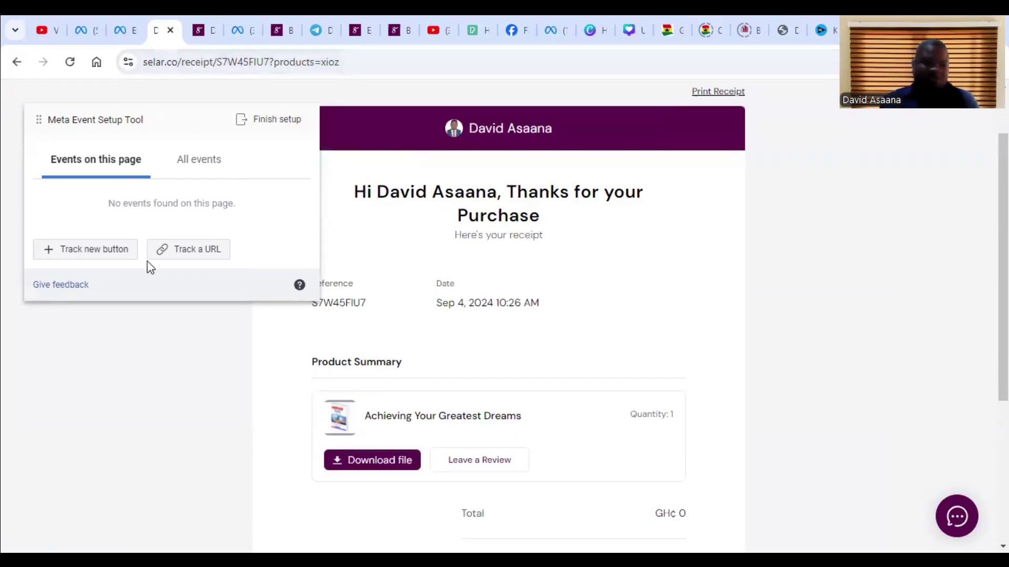
left_click(201, 257)
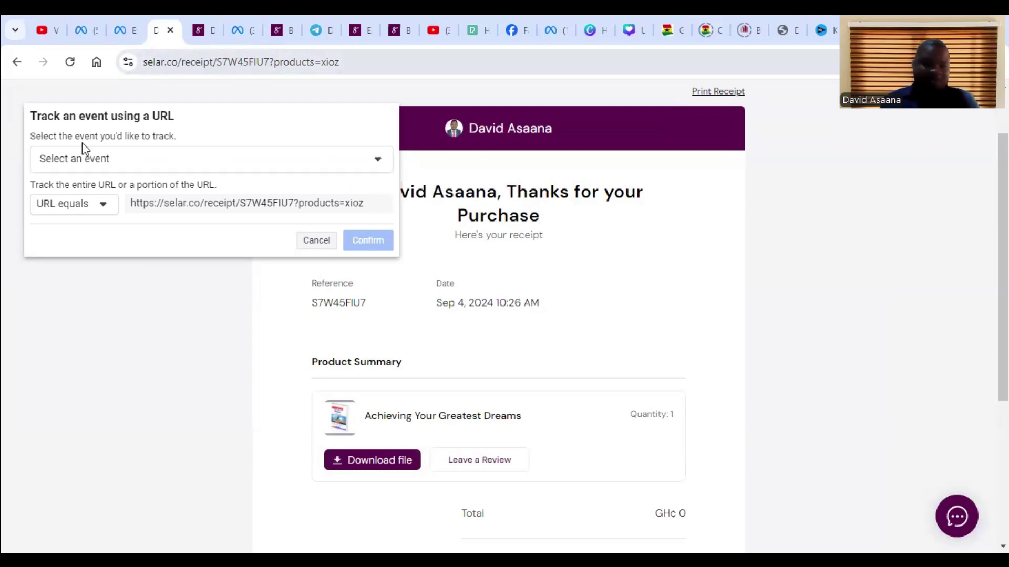
left_click(92, 210)
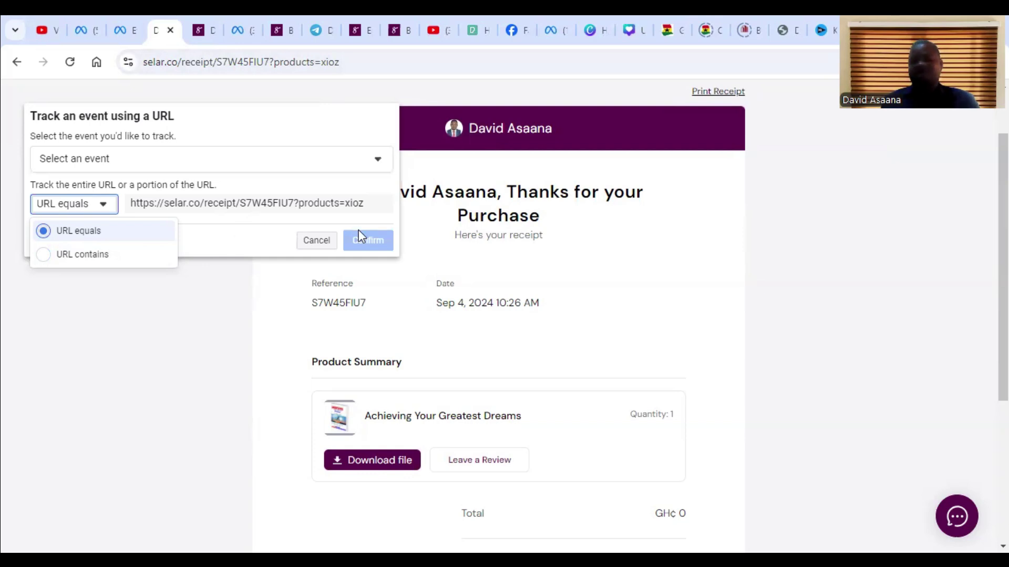
left_click(323, 201)
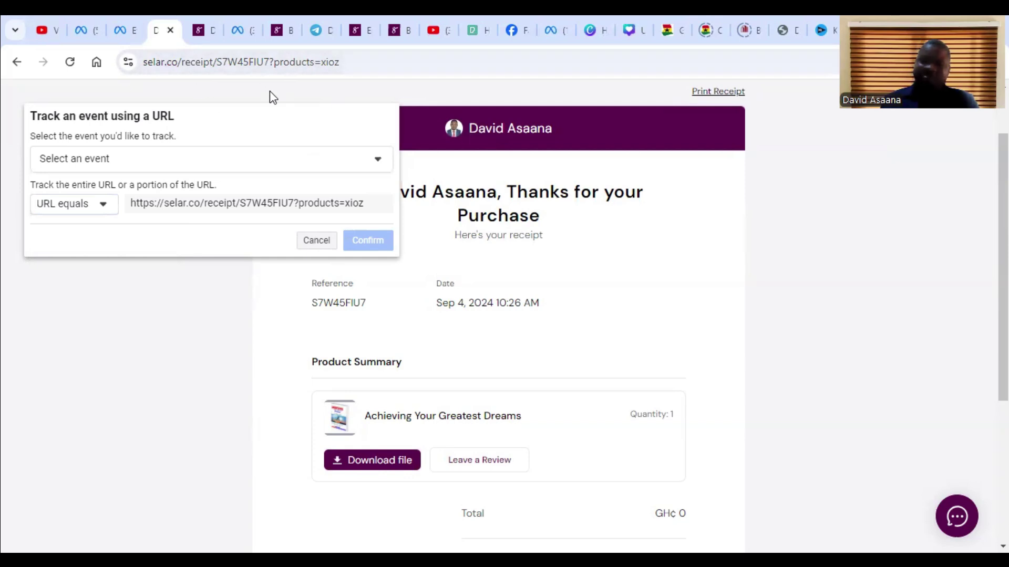
Choose Purchase as the event to track for the receipt page's URL and cancel the setup.
left_click(107, 167)
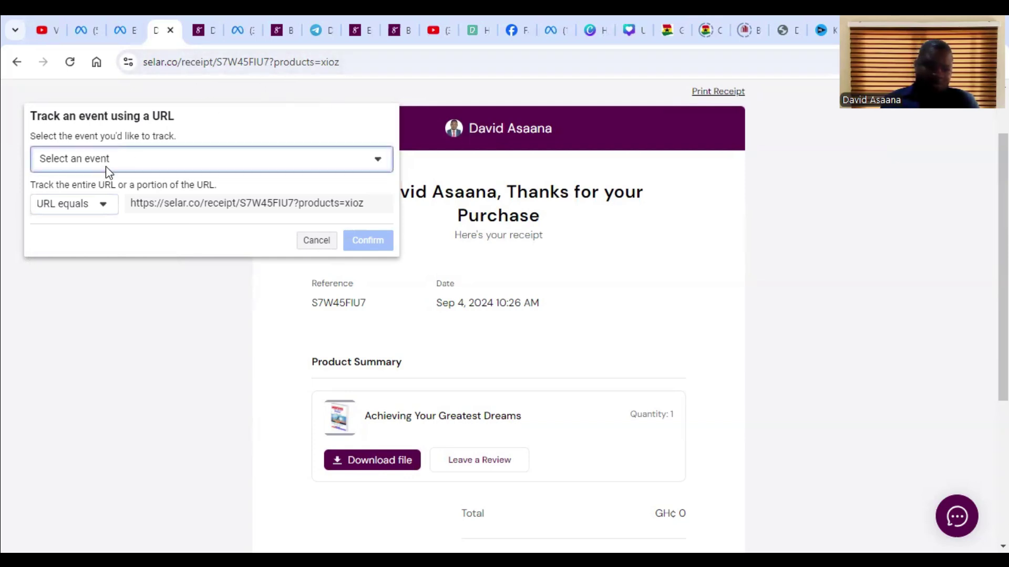
scroll(131, 350, "down", 3)
scroll(129, 315, "up", 2)
left_click(136, 284)
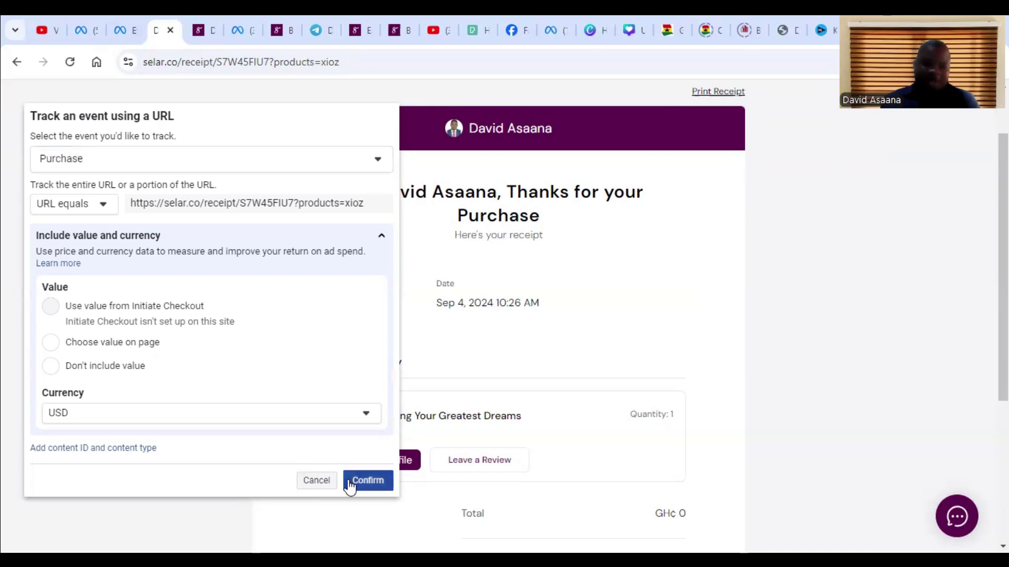
left_click(326, 487)
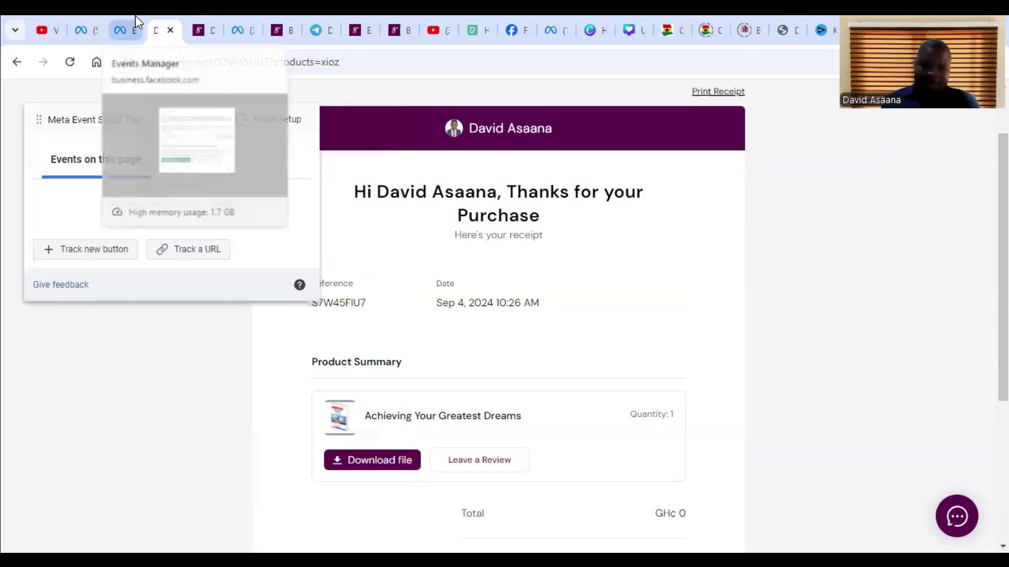
Return to Events Manager and close the Set Up Events dialog of the Selar 2 dataset.
left_click(115, 26)
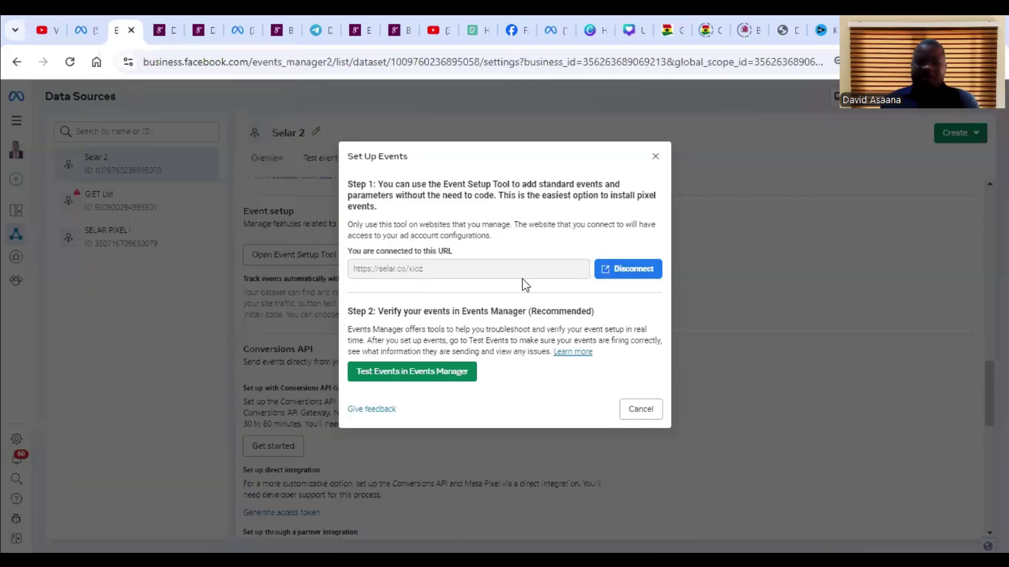
left_click(652, 415)
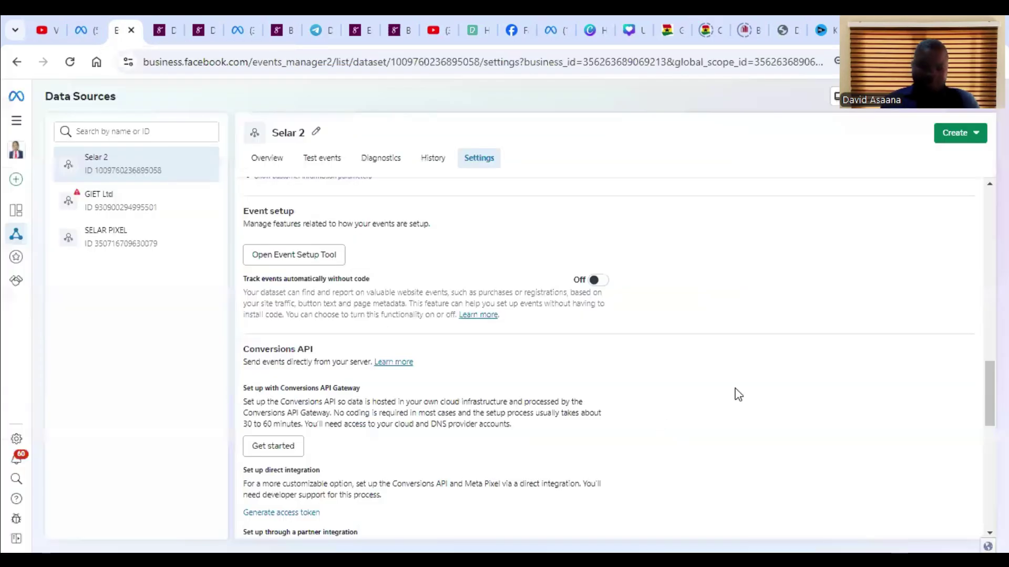
mouse_move(21, 207)
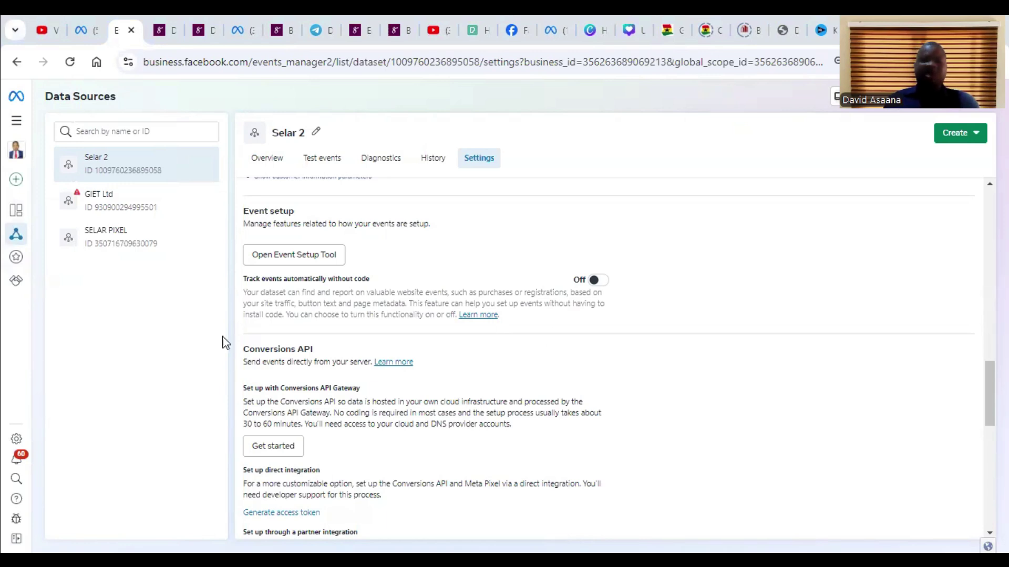
Start a new custom conversion in Events Manager and name it "Purchase (Custom)".
mouse_move(23, 282)
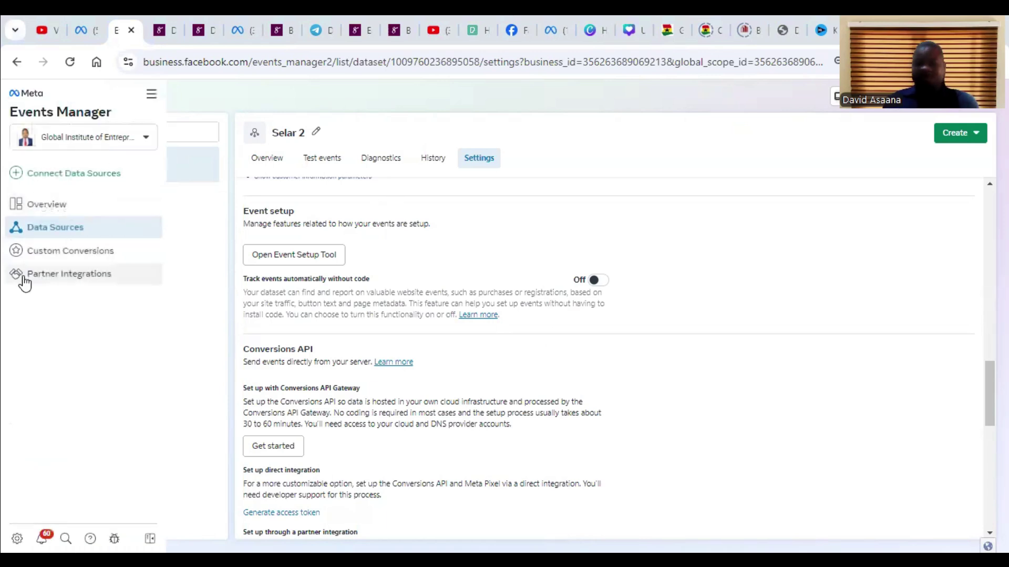
left_click(64, 259)
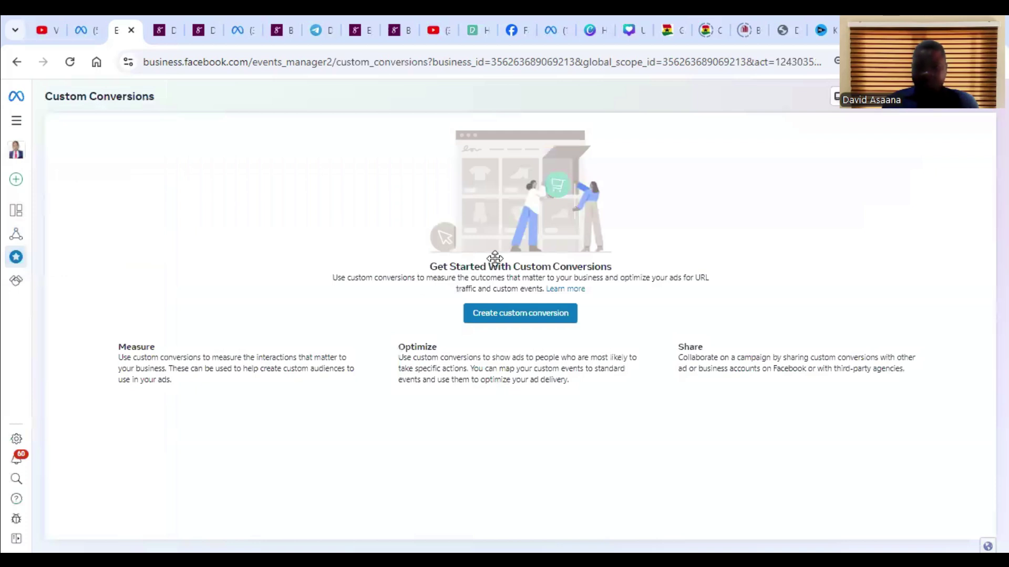
left_click(513, 314)
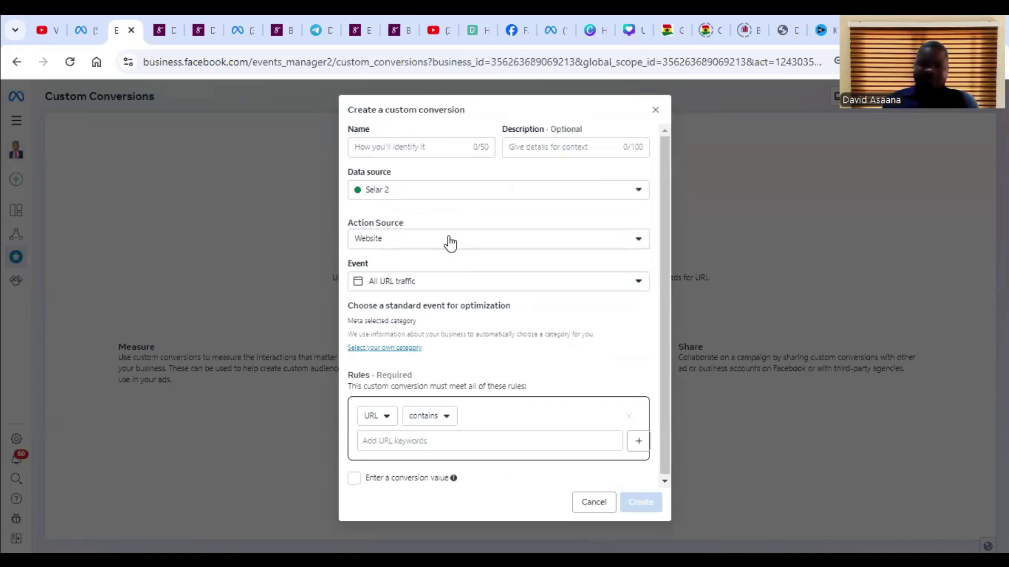
left_click(401, 142)
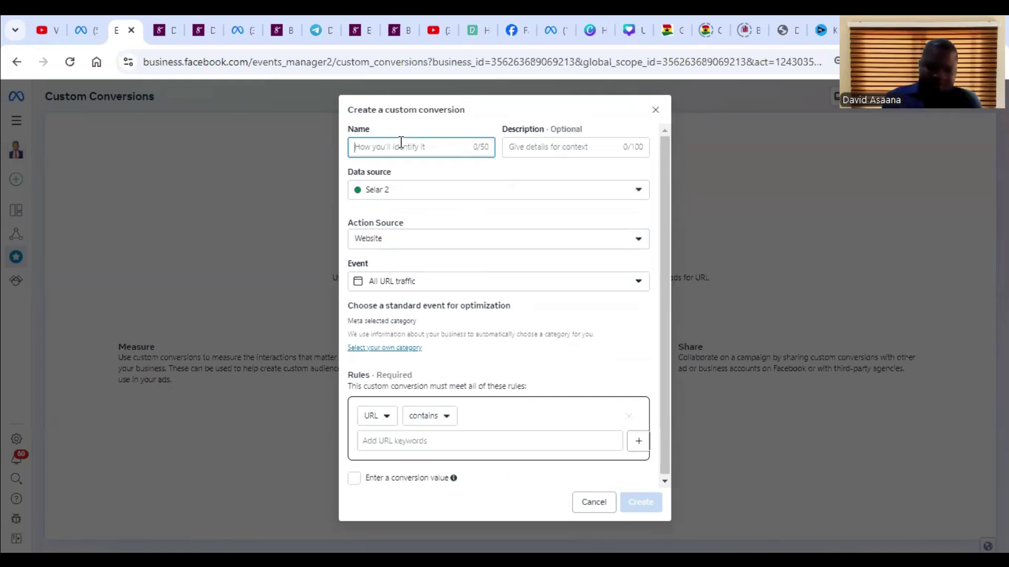
type("Pur")
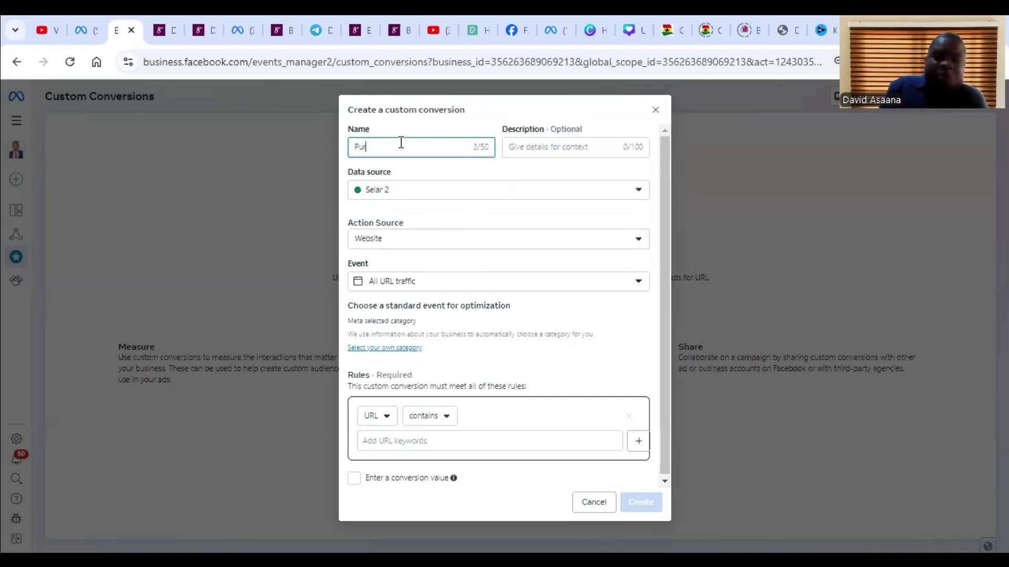
type("chase ")
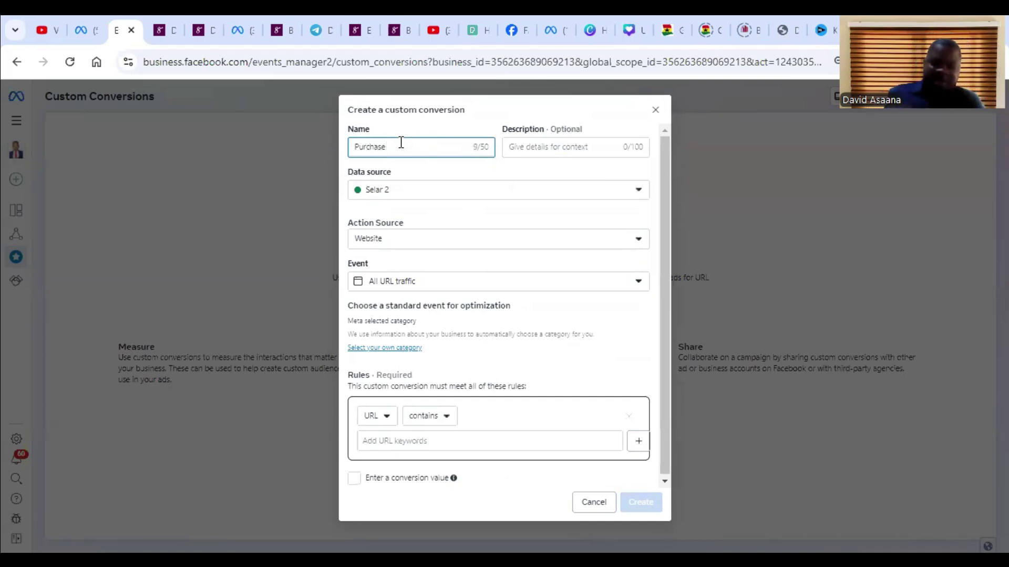
type("(")
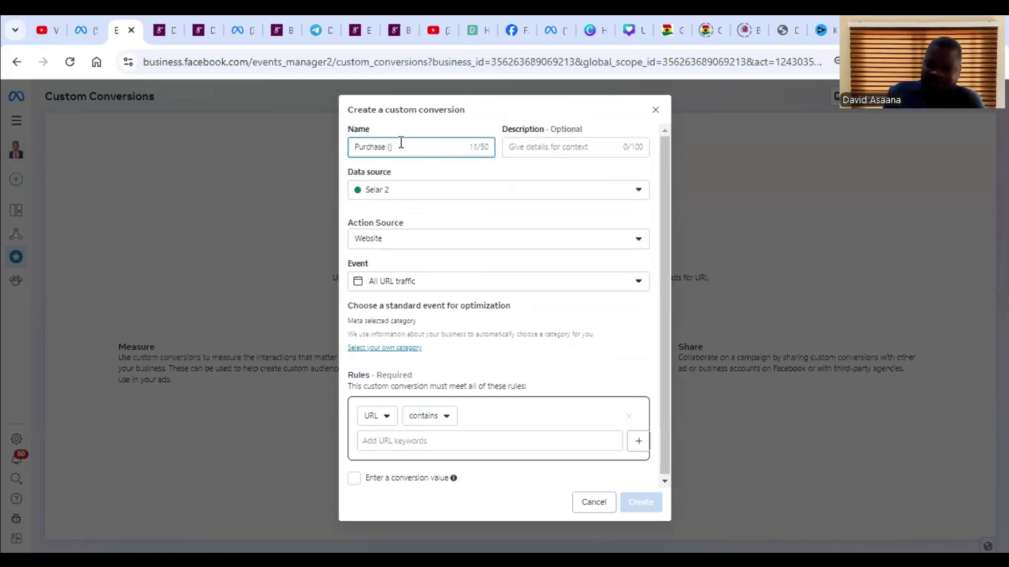
type(")")
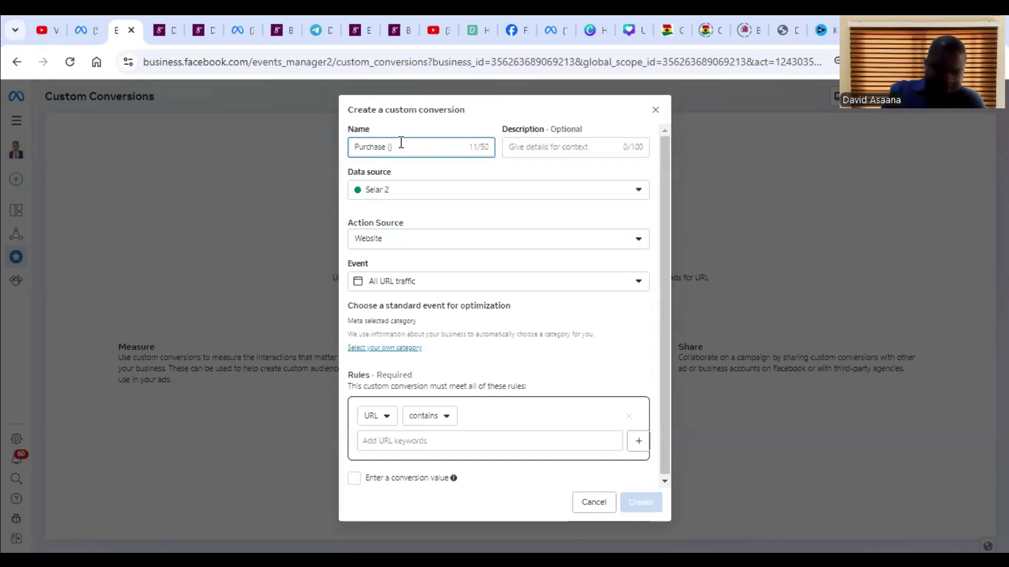
type("Cus")
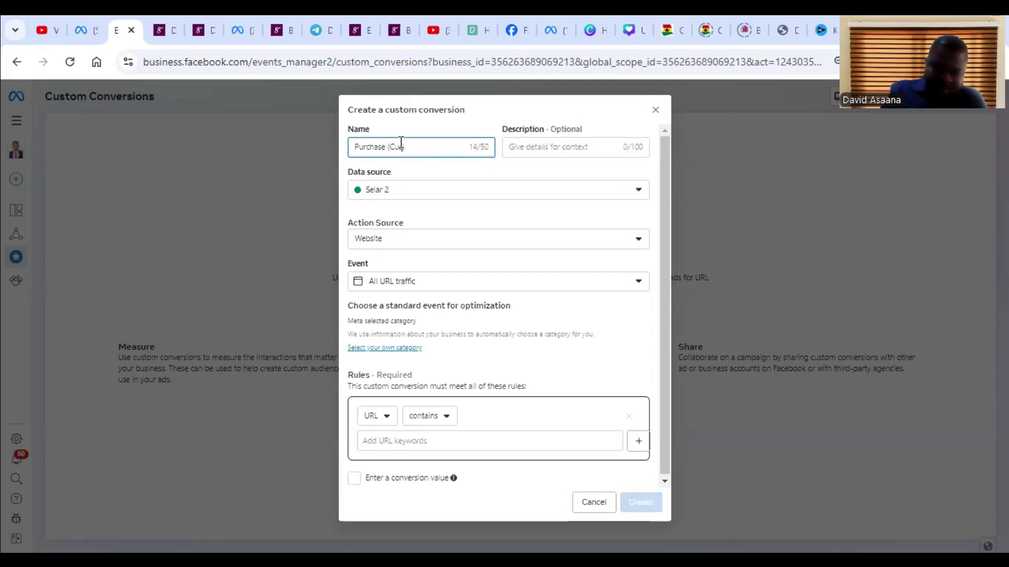
type("tom")
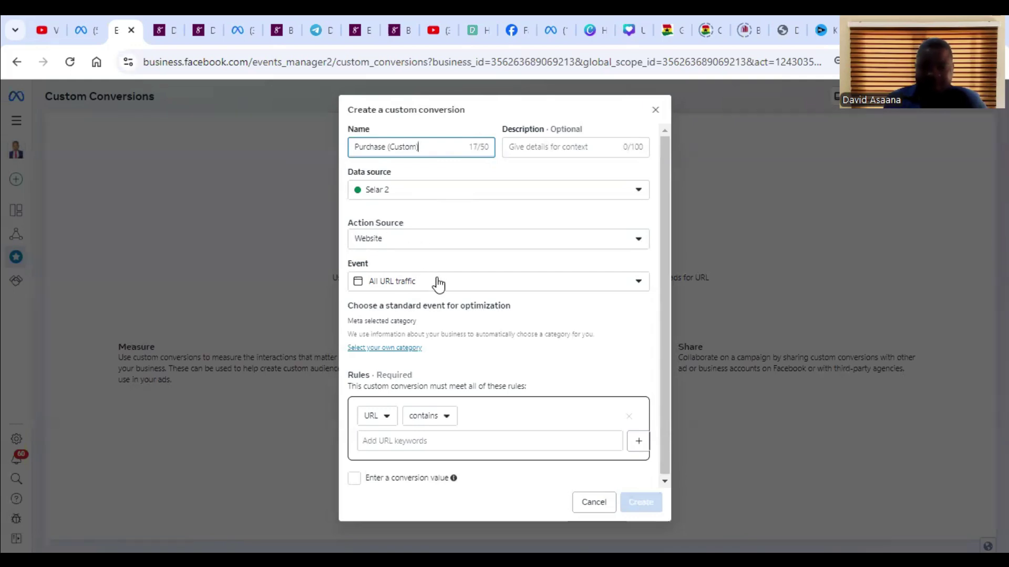
Review the available events and the URL rule's matching options for the custom conversion, keeping All URL traffic and contains.
left_click(497, 287)
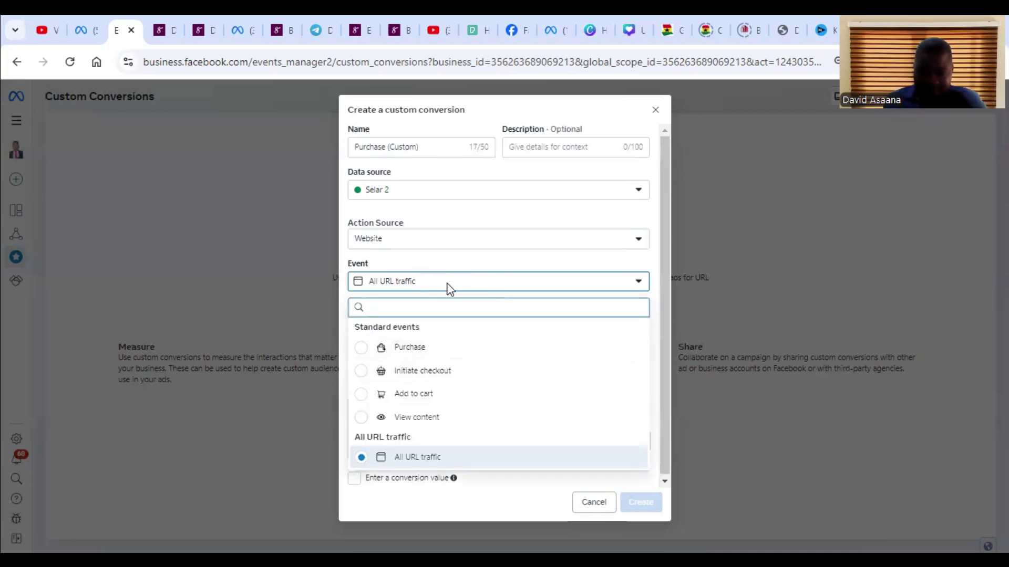
left_click(465, 254)
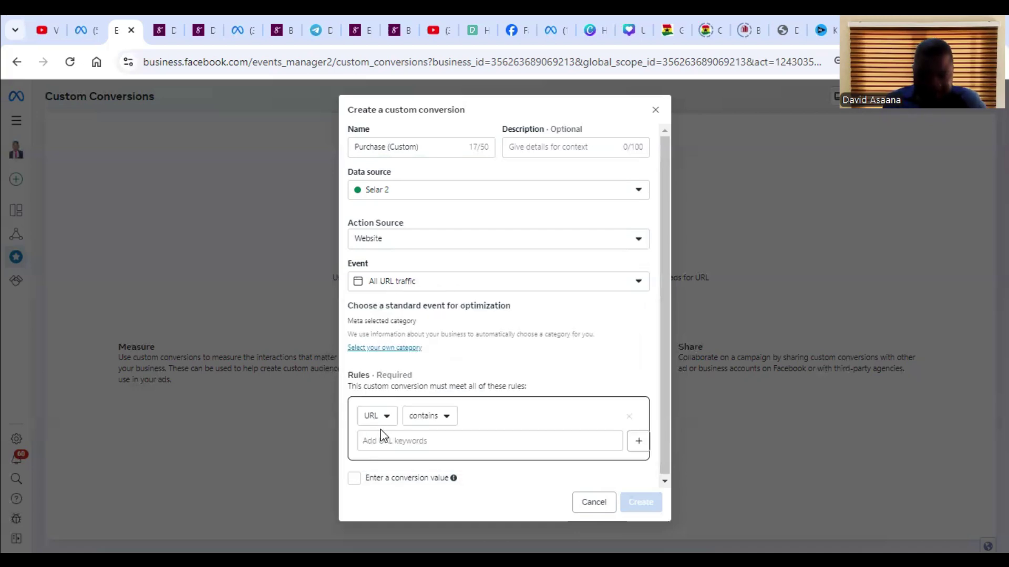
left_click(440, 418)
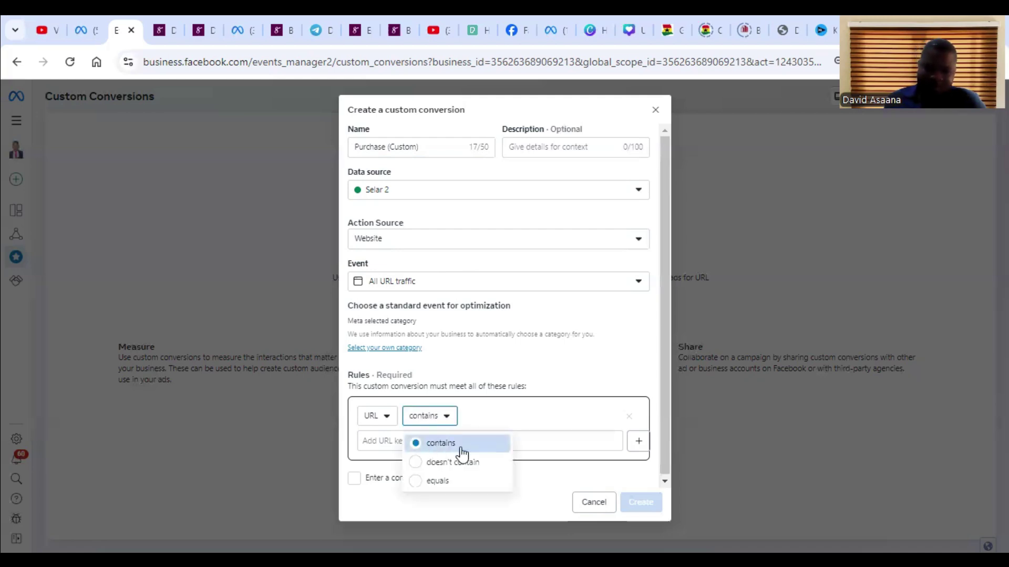
left_click(544, 386)
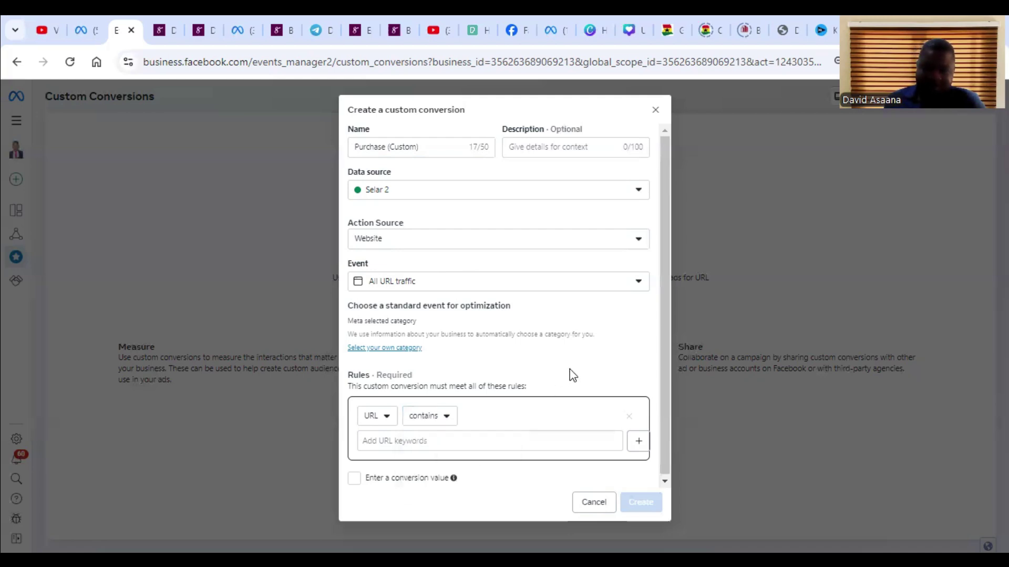
left_click(199, 16)
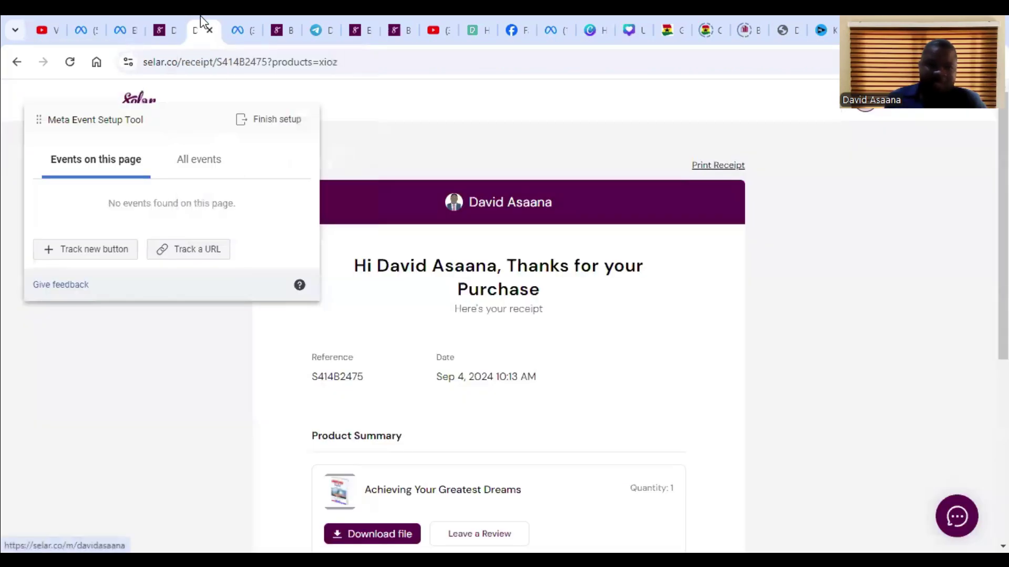
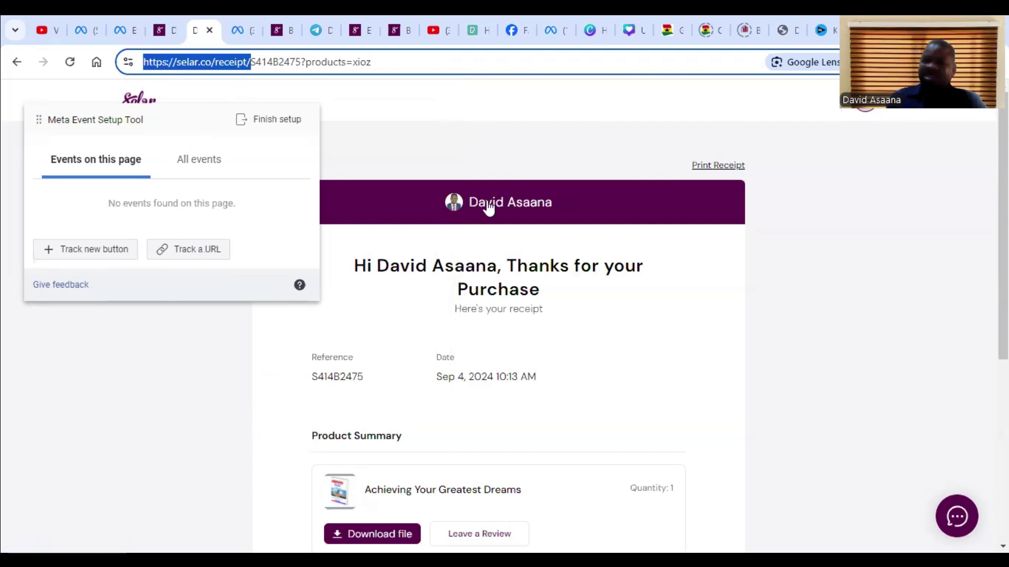
right_click(218, 68)
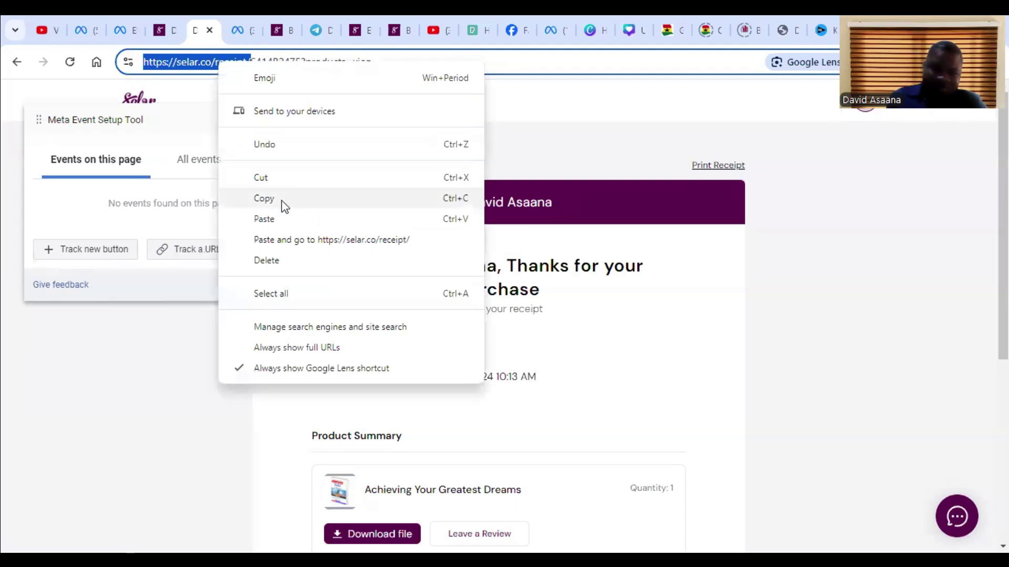
left_click(282, 202)
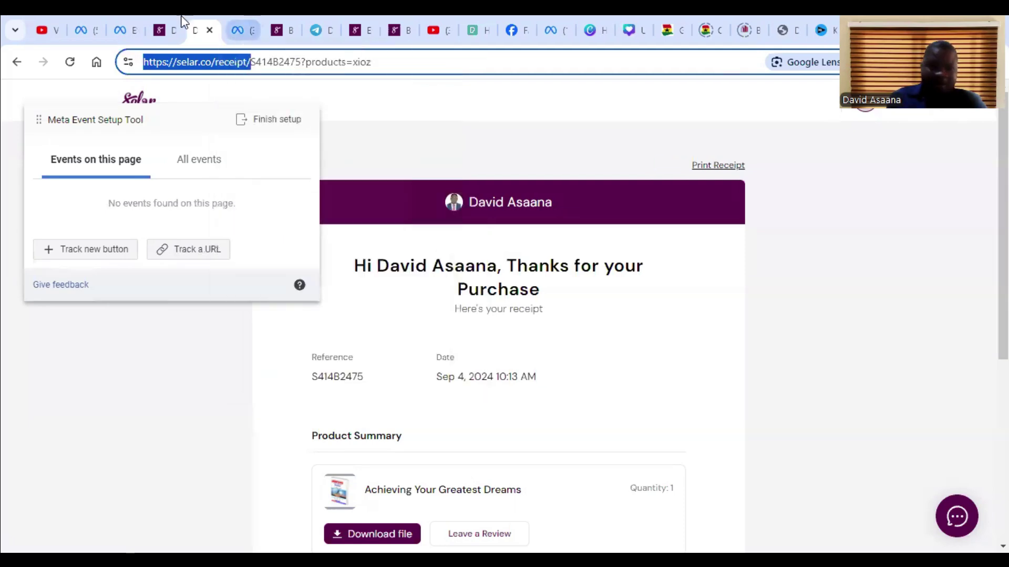
left_click(131, 16)
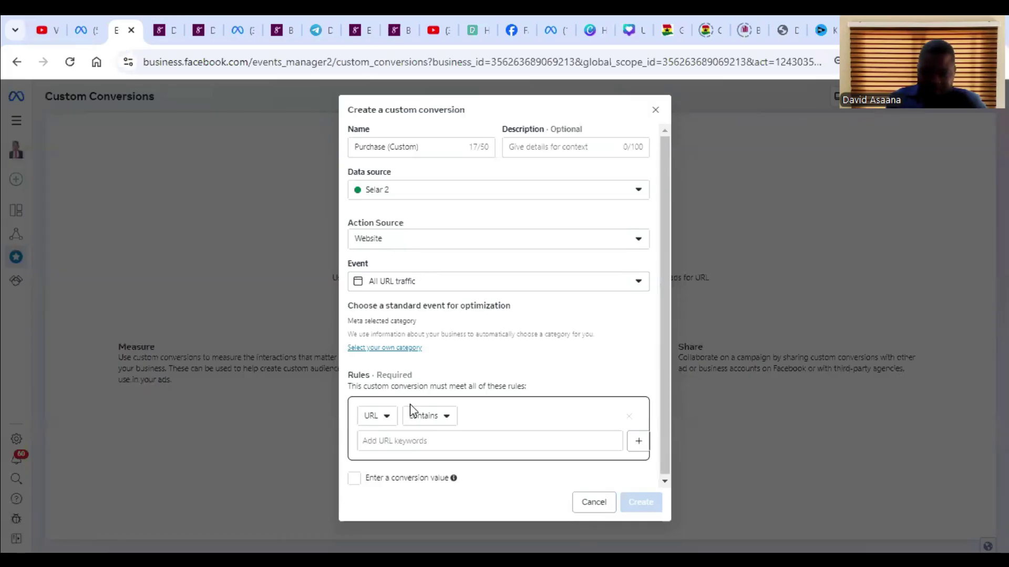
left_click(417, 436)
right_click(417, 436)
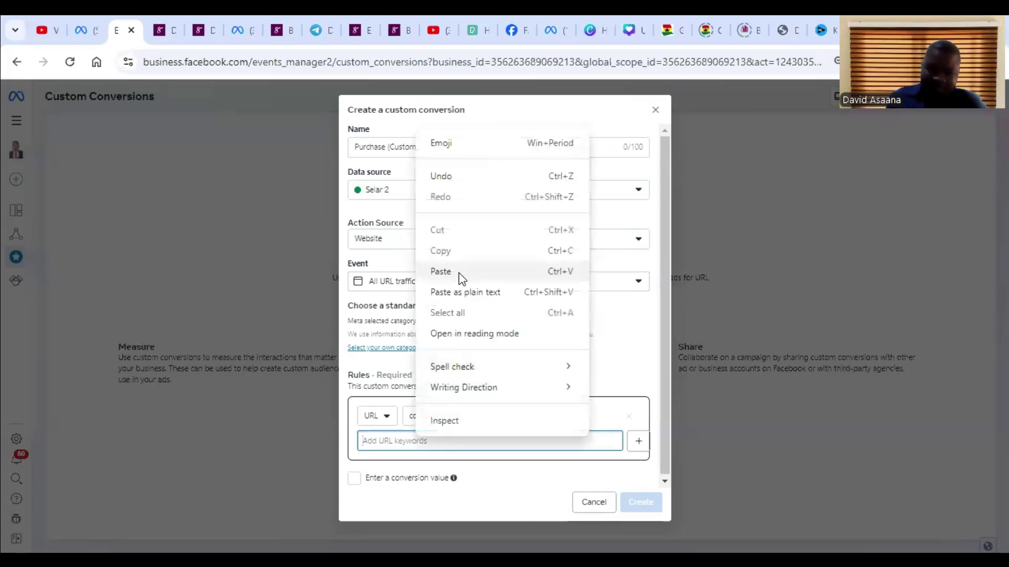
left_click(460, 274)
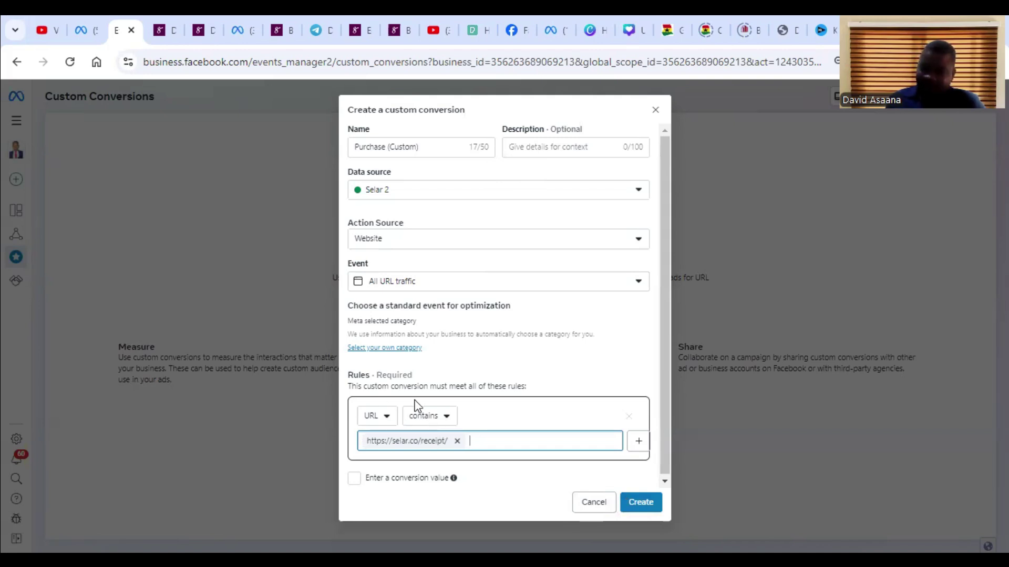
Create the Purchase (Custom) conversion and expand its details in the custom conversions list.
left_click(640, 502)
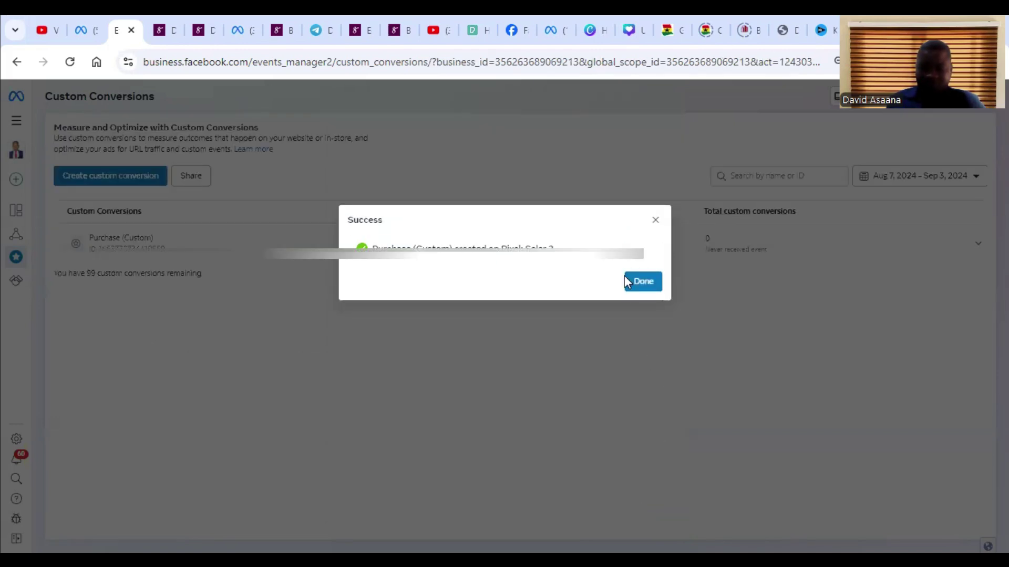
left_click(649, 283)
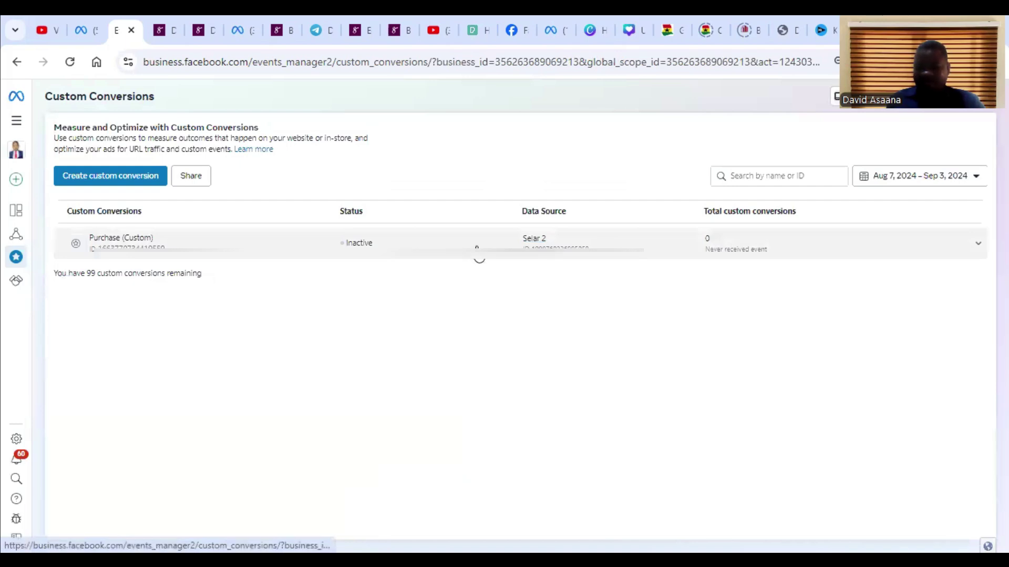
left_click(375, 245)
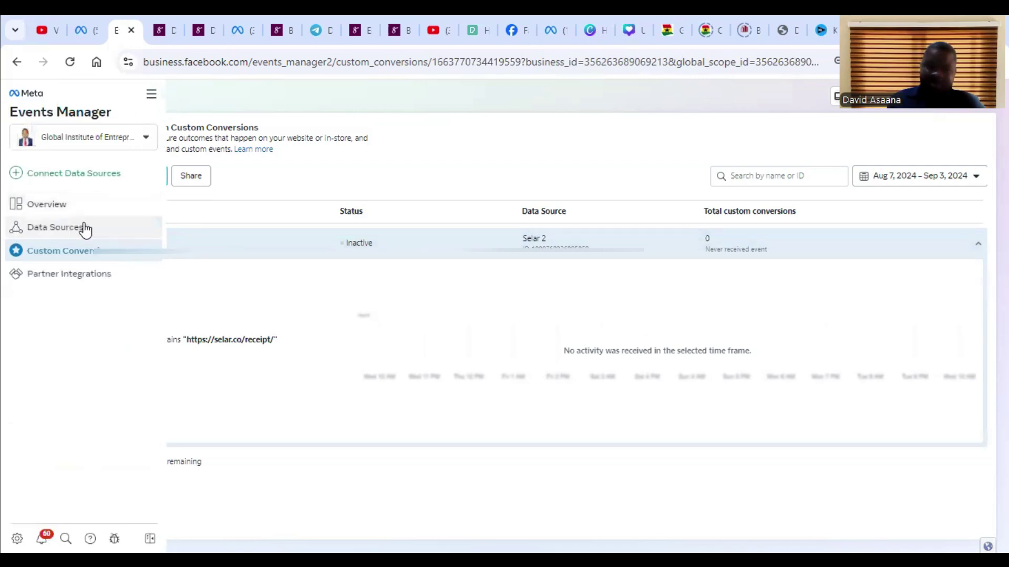
left_click(85, 229)
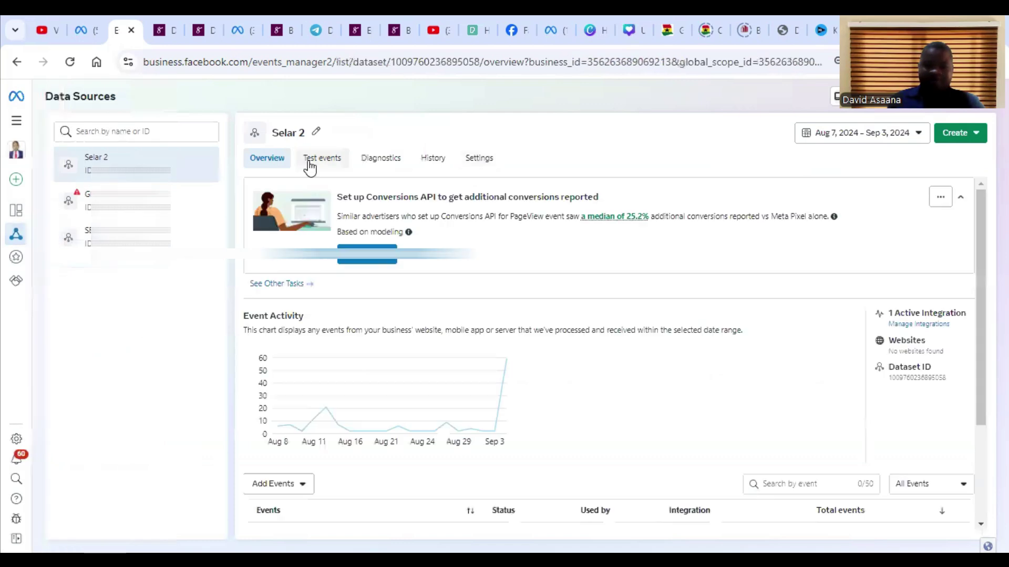
left_click(333, 164)
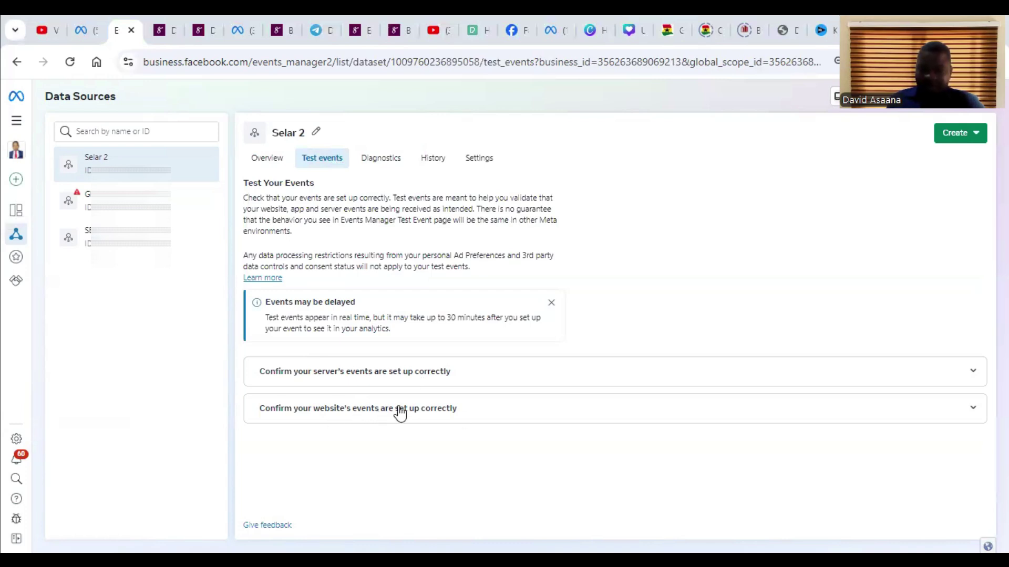
left_click(458, 415)
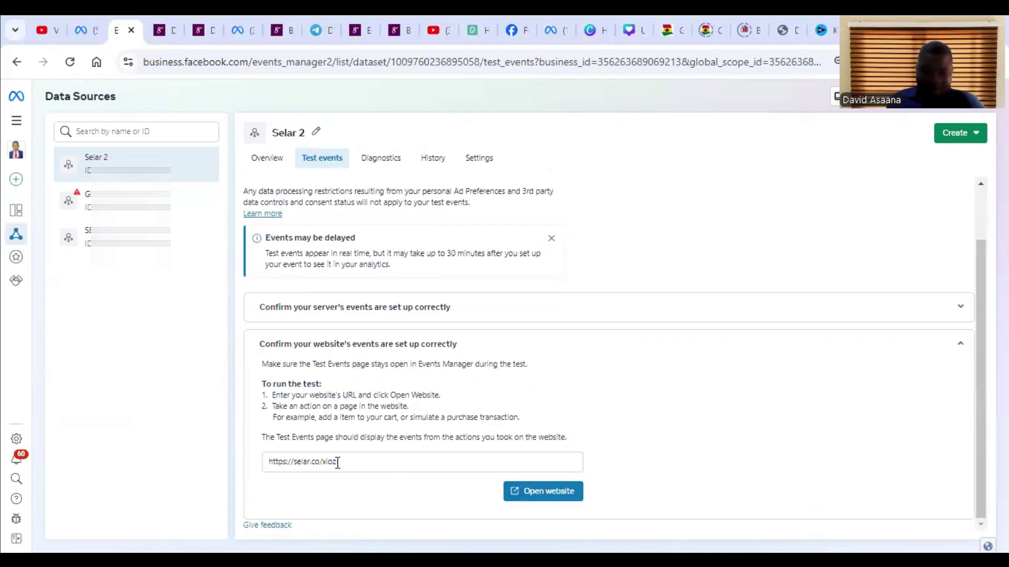
left_click(563, 497)
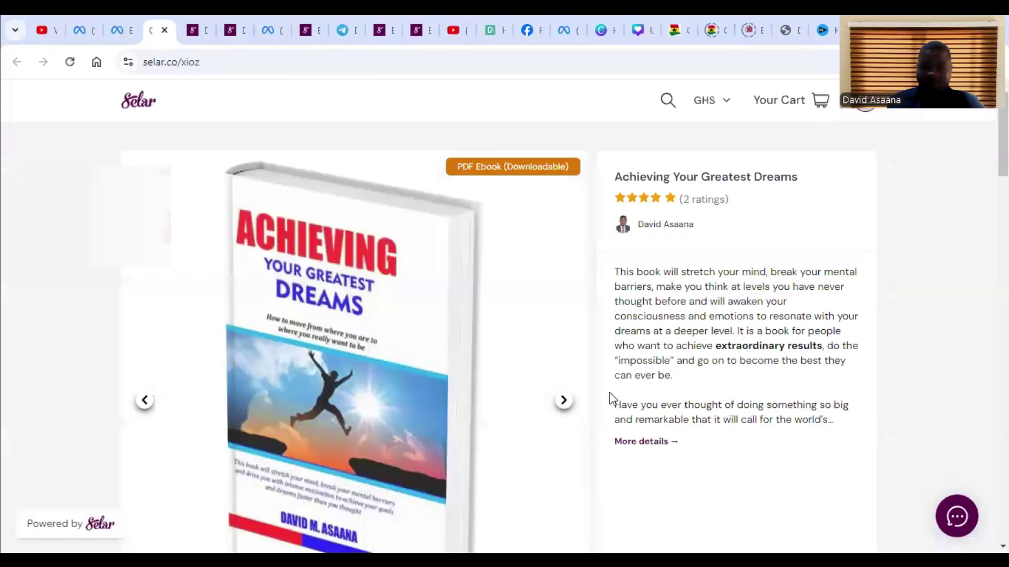
Simulate a purchase by getting the free ebook and completing its checkout to reach the receipt page.
scroll(651, 297, "down", 3)
left_click(802, 415)
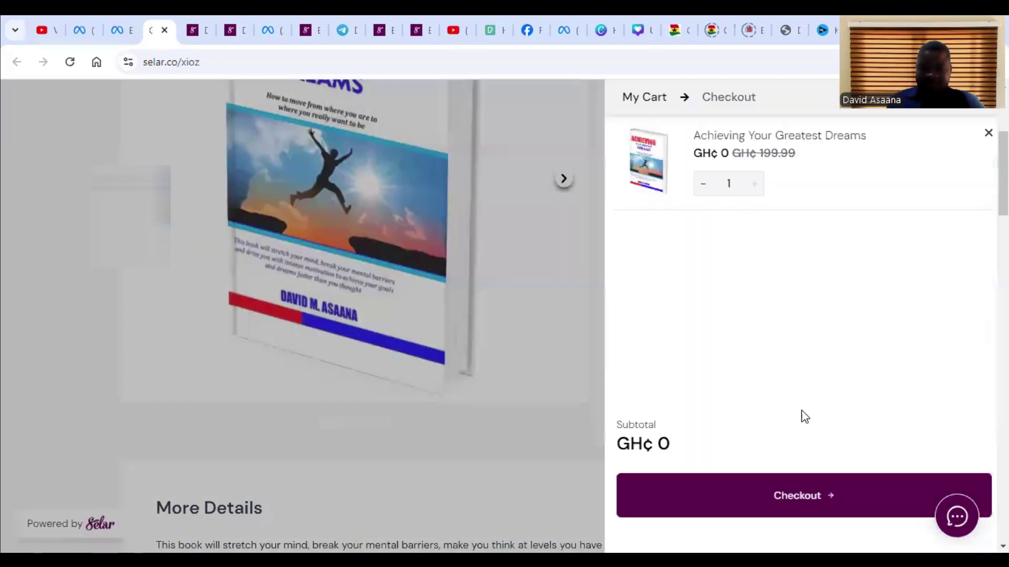
left_click(777, 498)
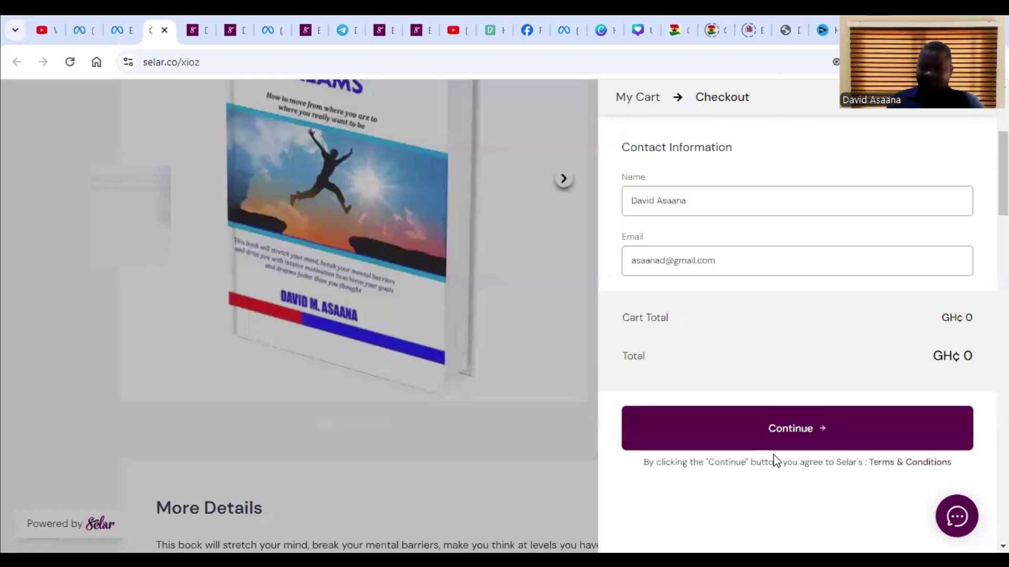
left_click(815, 436)
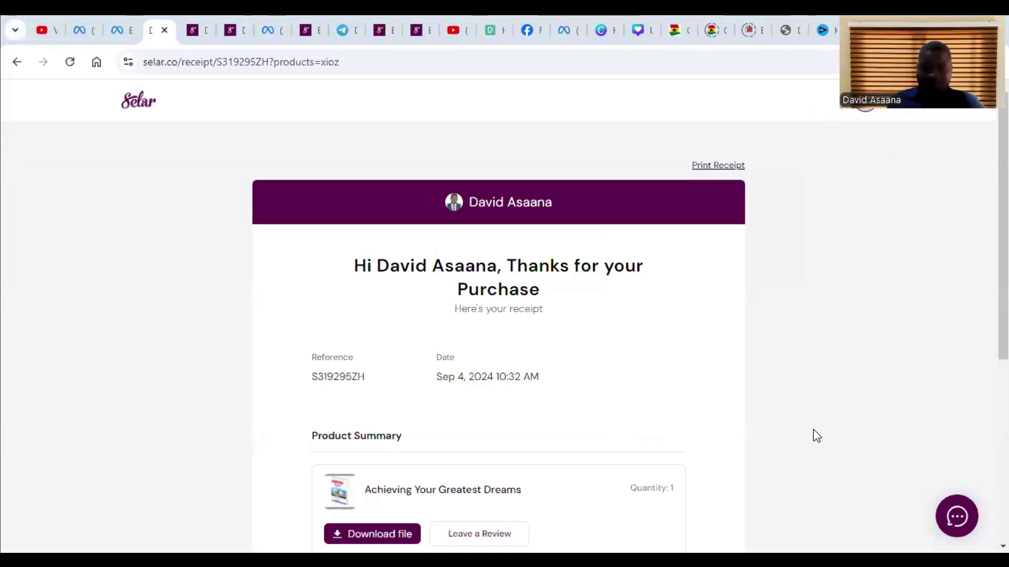
scroll(529, 282, "down", 6)
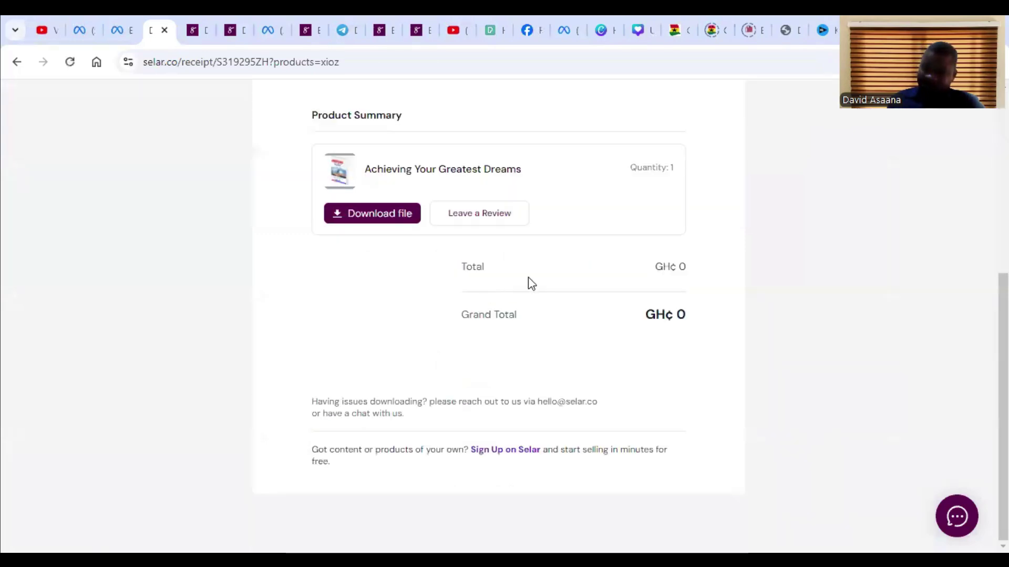
Return to the Selar 2 dataset's Test events page and review the events received from the simulated purchase.
left_click(122, 24)
scroll(361, 356, "down", 3)
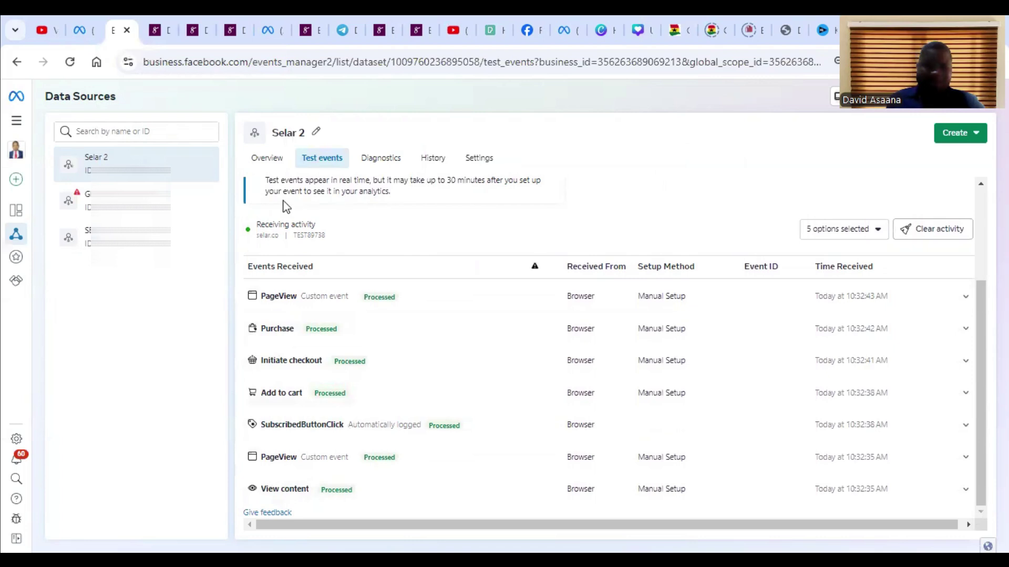
scroll(284, 205, "up", 3)
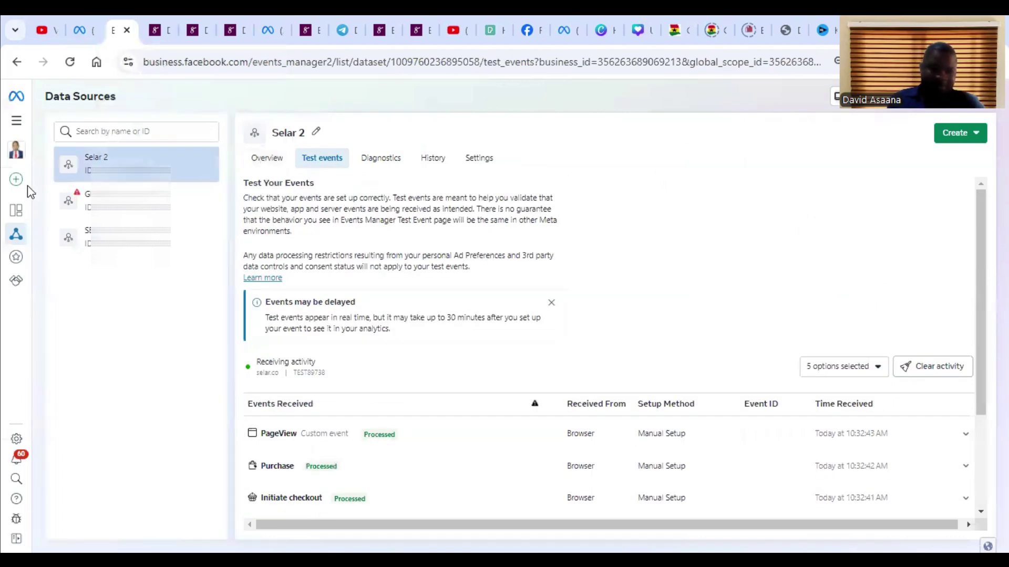
mouse_move(34, 226)
left_click(76, 227)
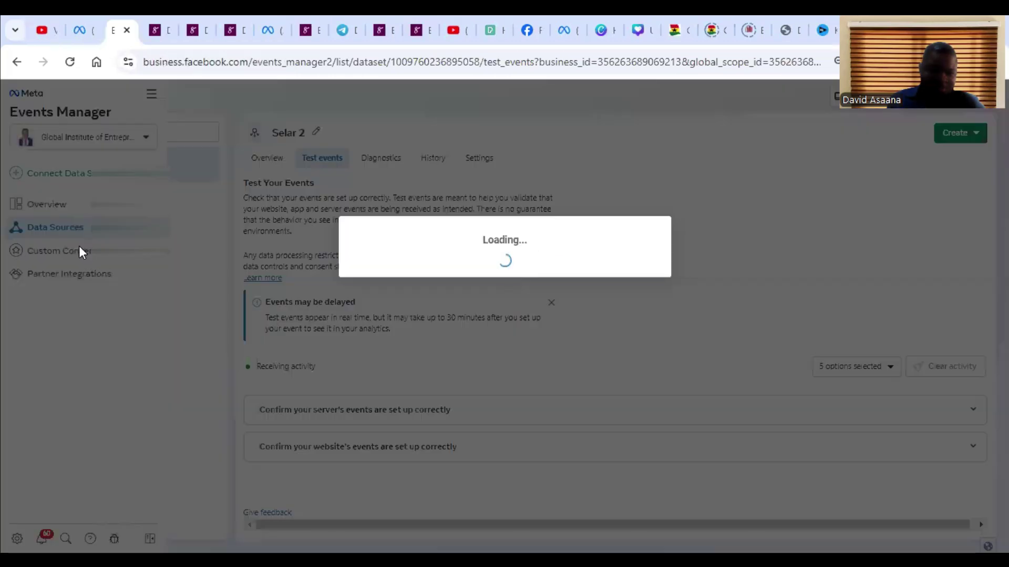
Check the custom conversions list and the Selar 2 dataset's overview of received events, ending on the custom conversions list.
left_click(79, 248)
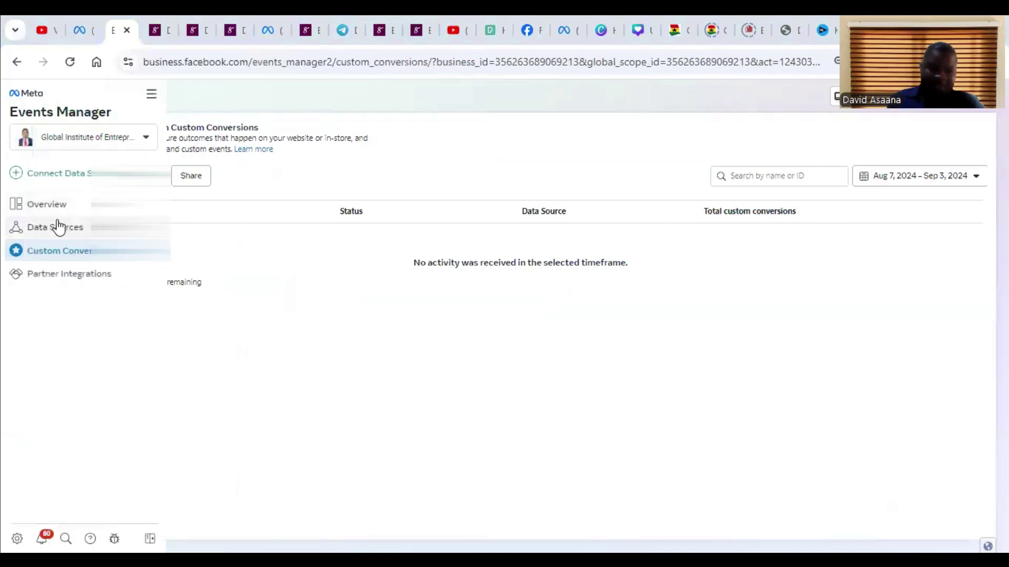
left_click(58, 227)
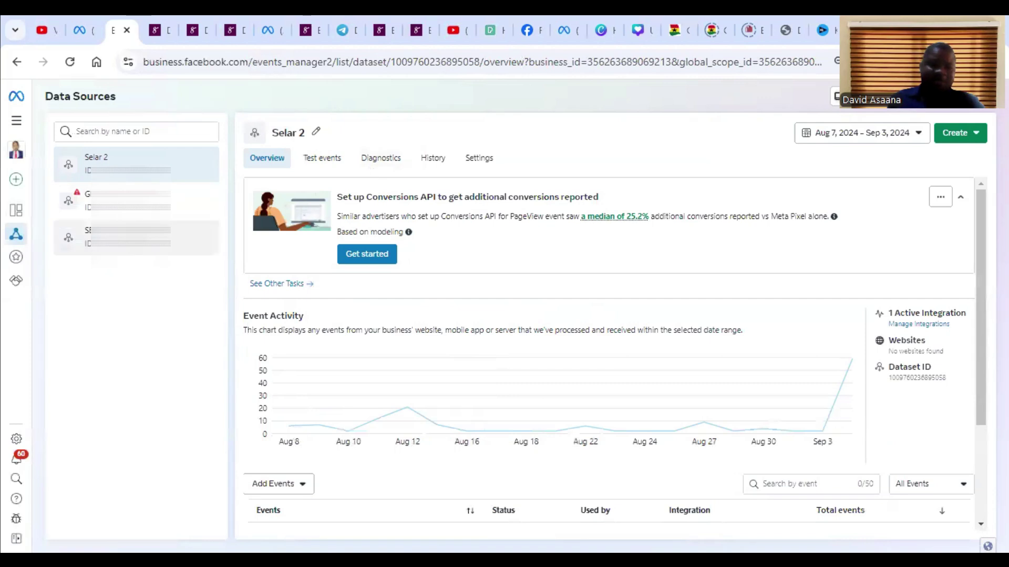
scroll(602, 263, "down", 3)
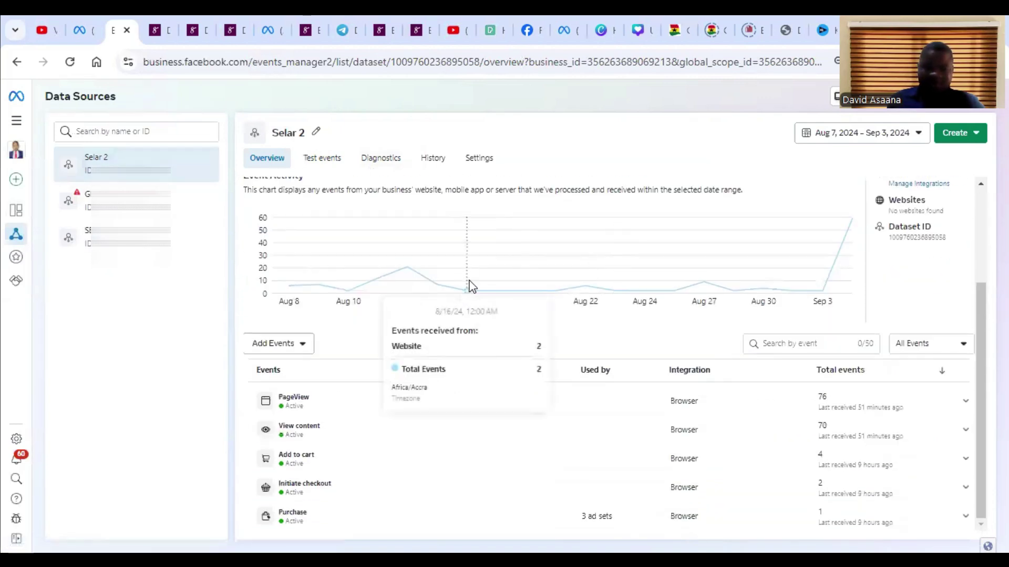
scroll(234, 182, "up", 3)
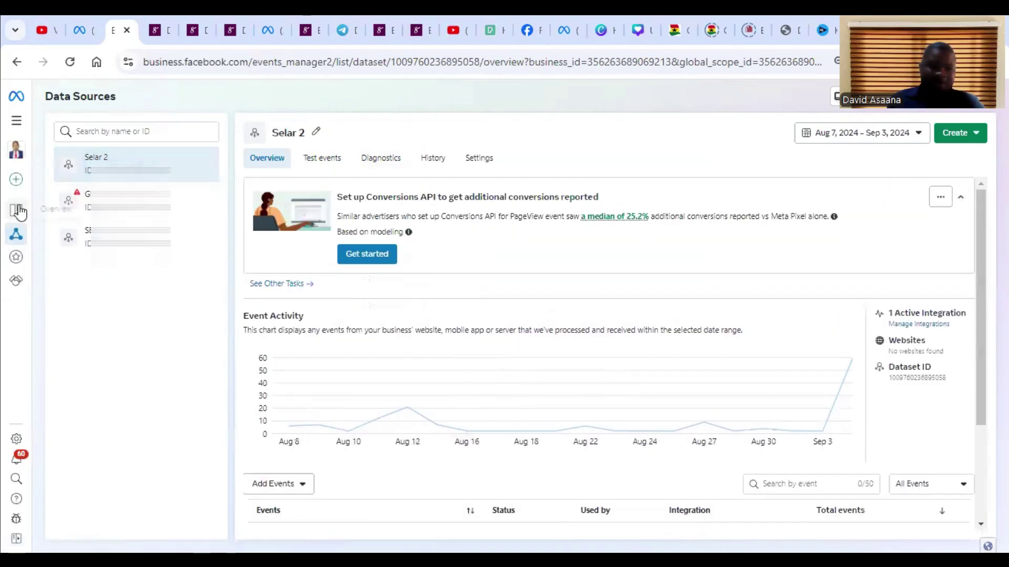
mouse_move(31, 215)
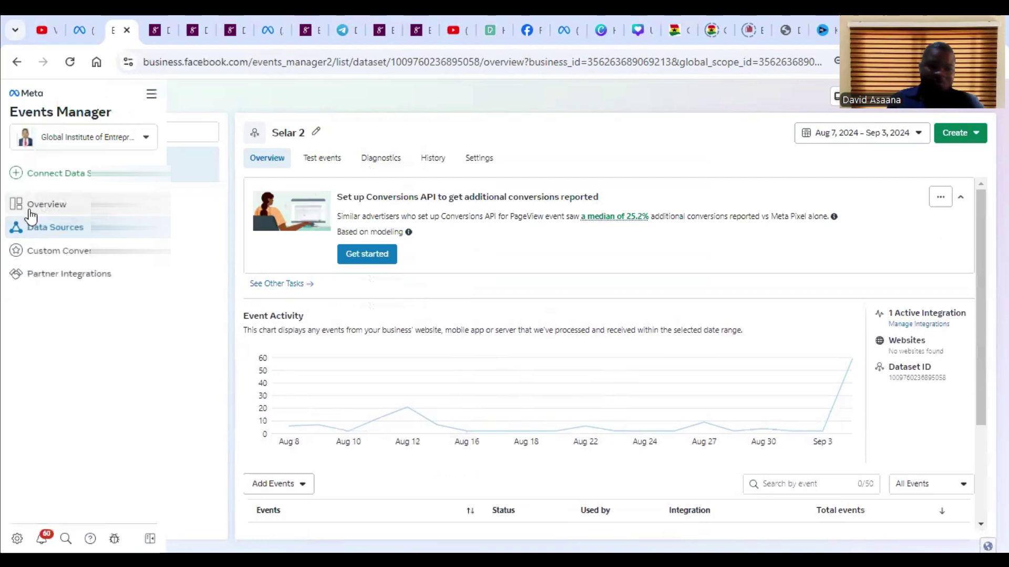
left_click(88, 252)
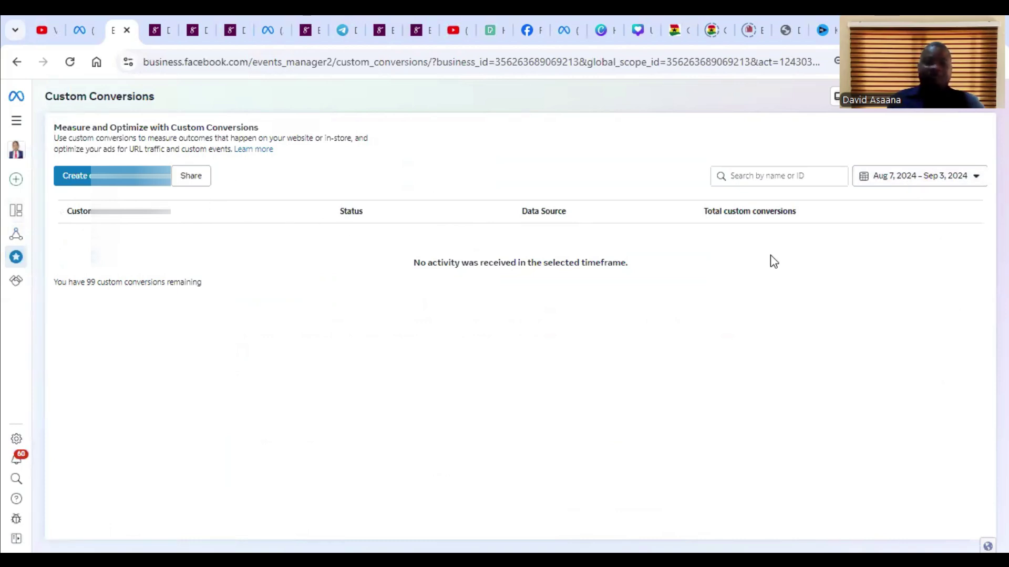
Switch to Ads Manager to show the ad account's campaigns list.
left_click(79, 21)
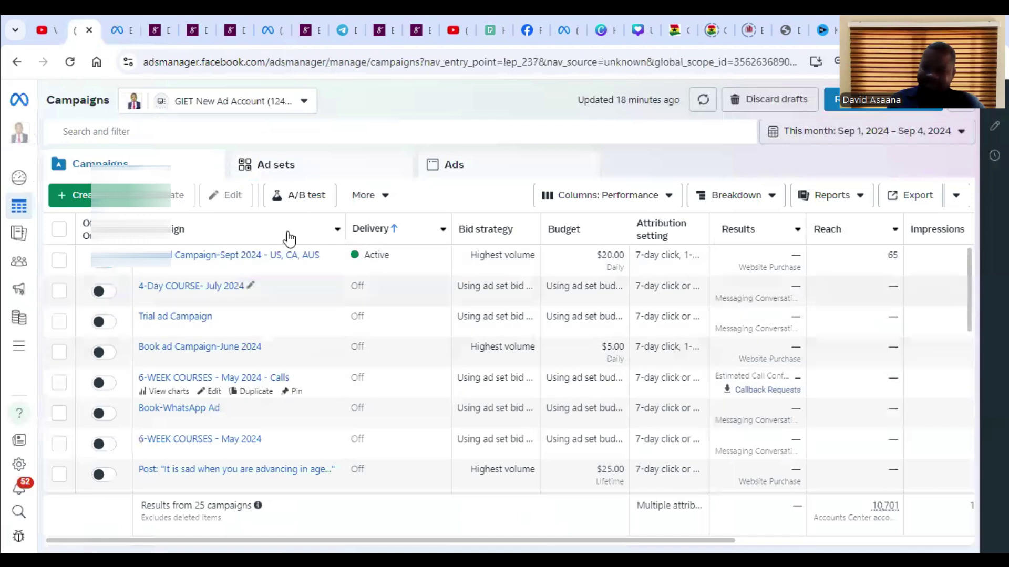